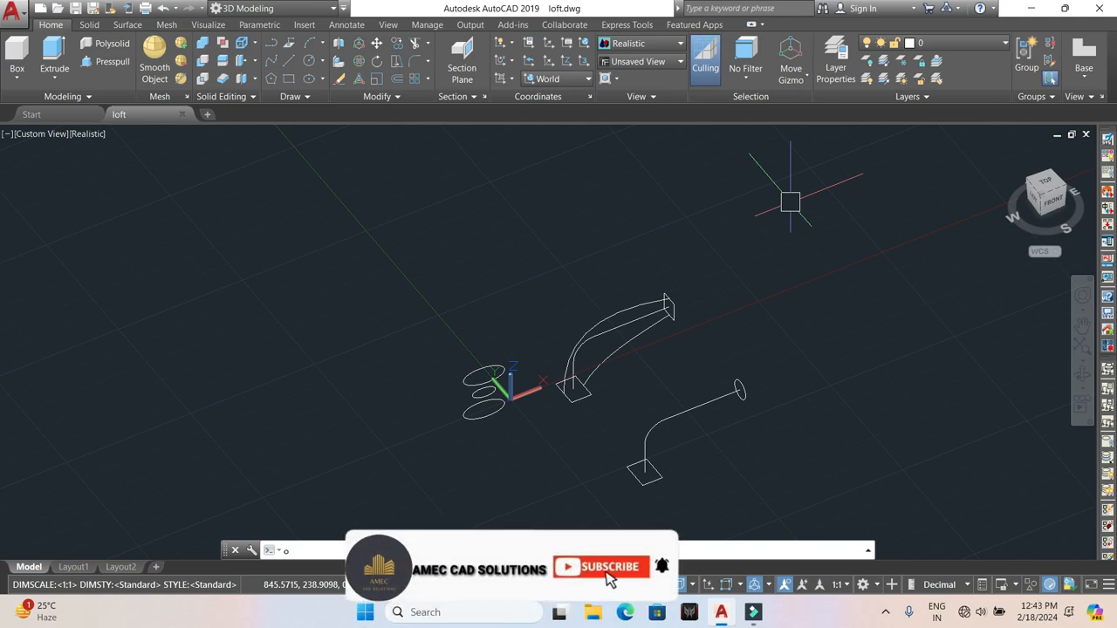
# Loft the three stacked ellipses in order, lowest, small middle, then upper, using cross sections only
pyautogui.press('Escape')
pyautogui.write('loft')
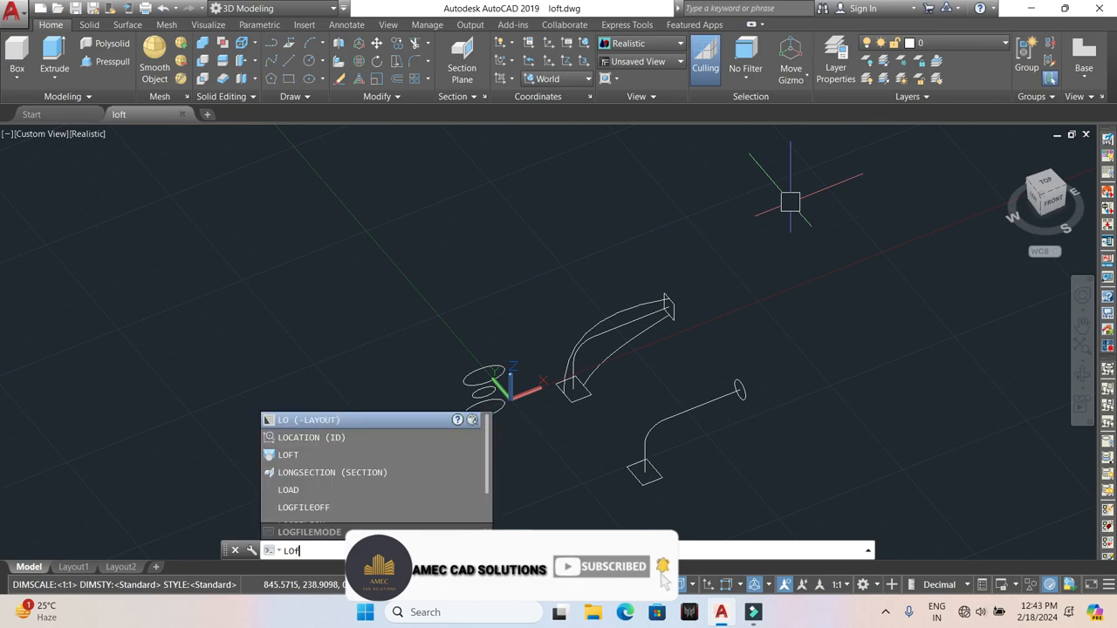
pyautogui.press('Return')
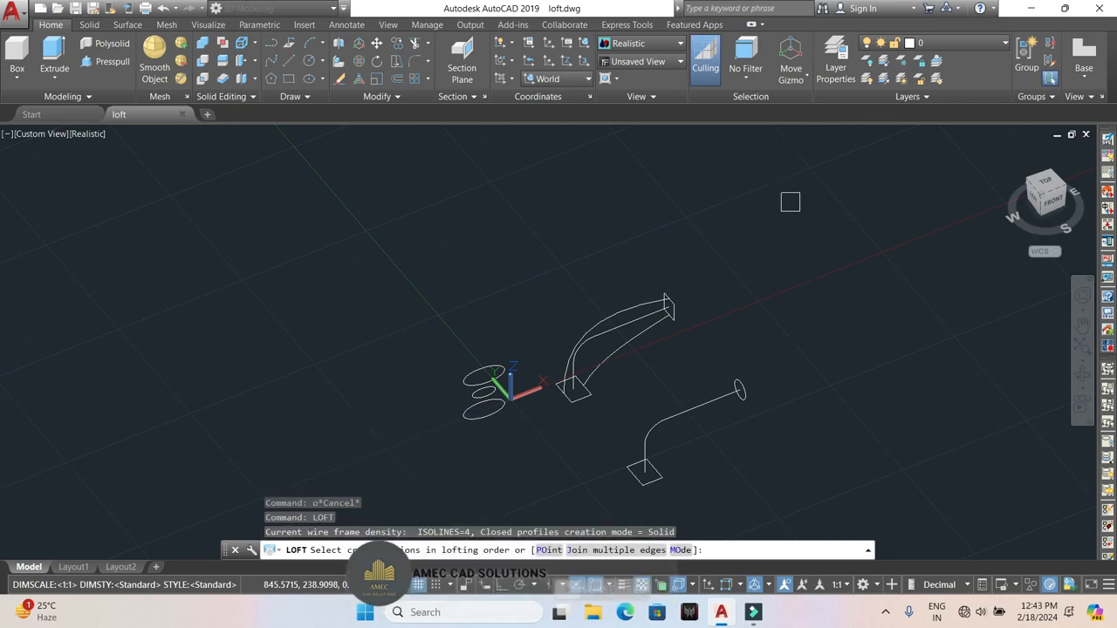
pyautogui.scroll(8, 498, 409)
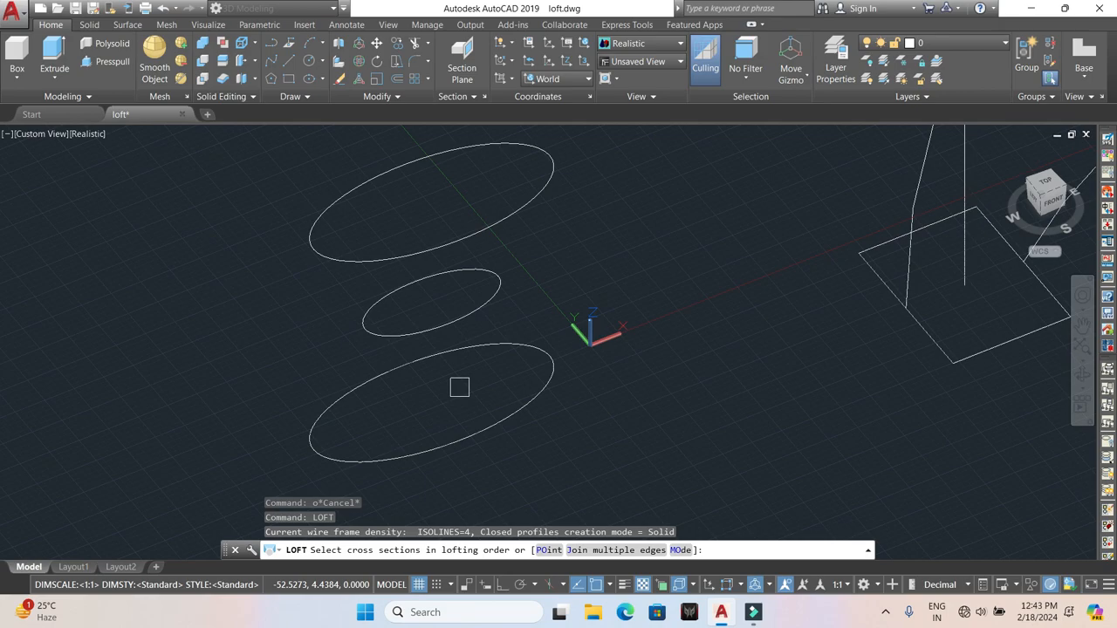
pyautogui.keyDown('shift'); pyautogui.moveTo(492, 431); pyautogui.dragTo(467, 402, button='middle'); pyautogui.keyUp('shift')
pyautogui.scroll(-5, 436, 312)
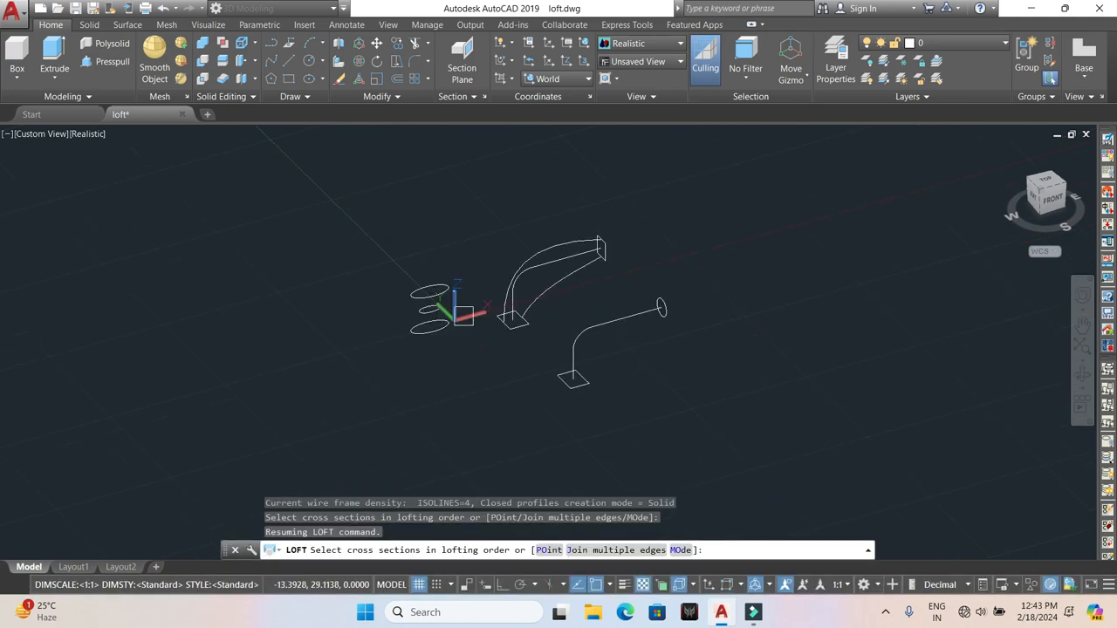
pyautogui.scroll(4, 471, 318)
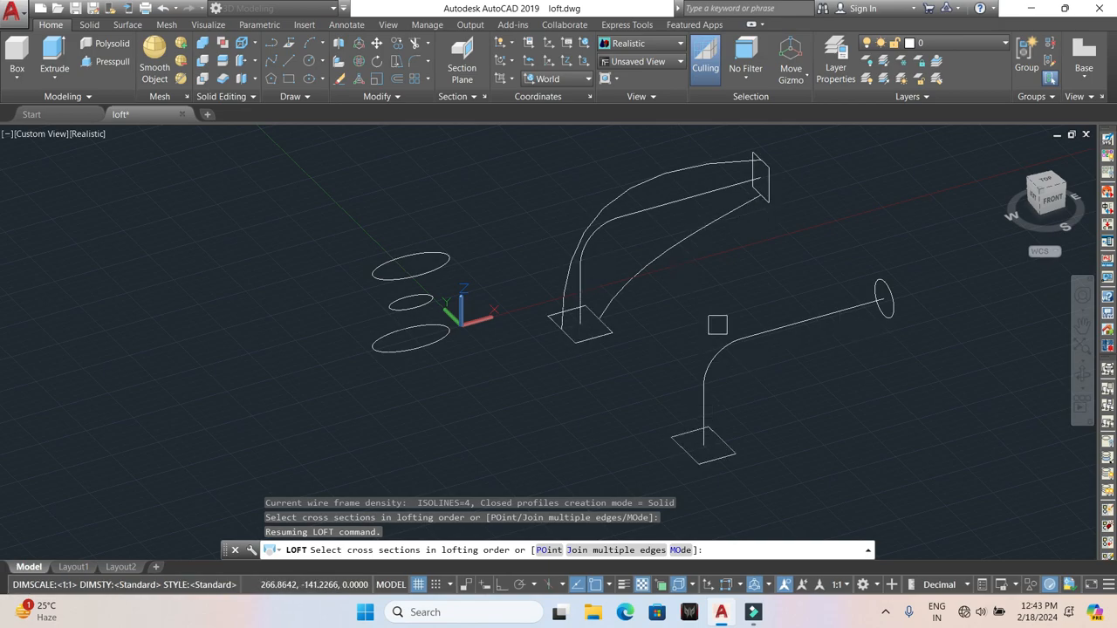
pyautogui.scroll(3, 428, 286)
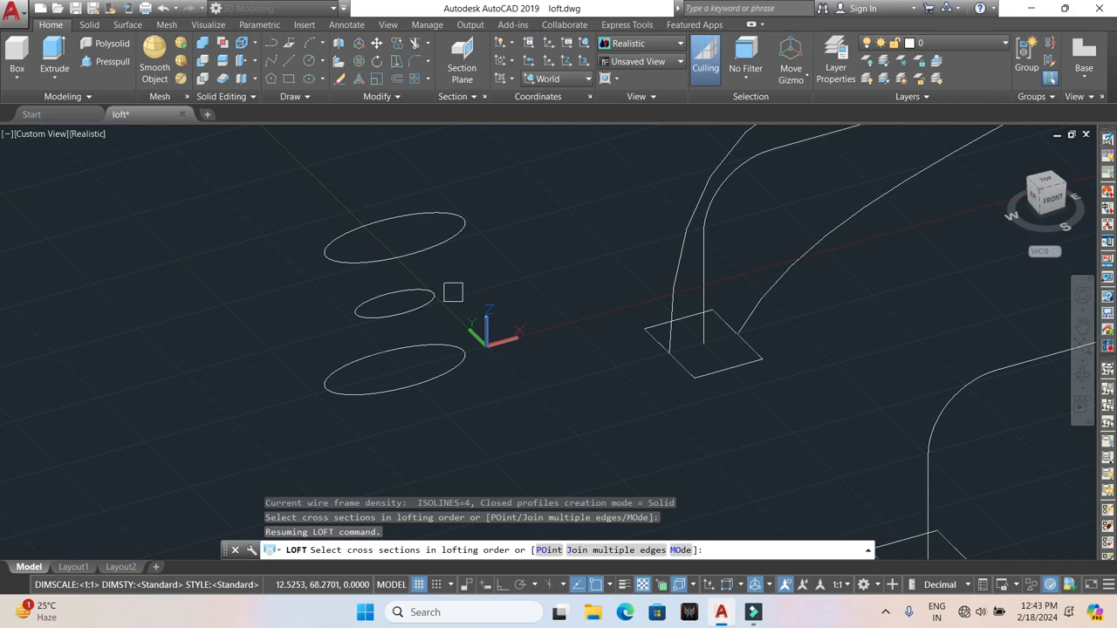
pyautogui.click(416, 384)
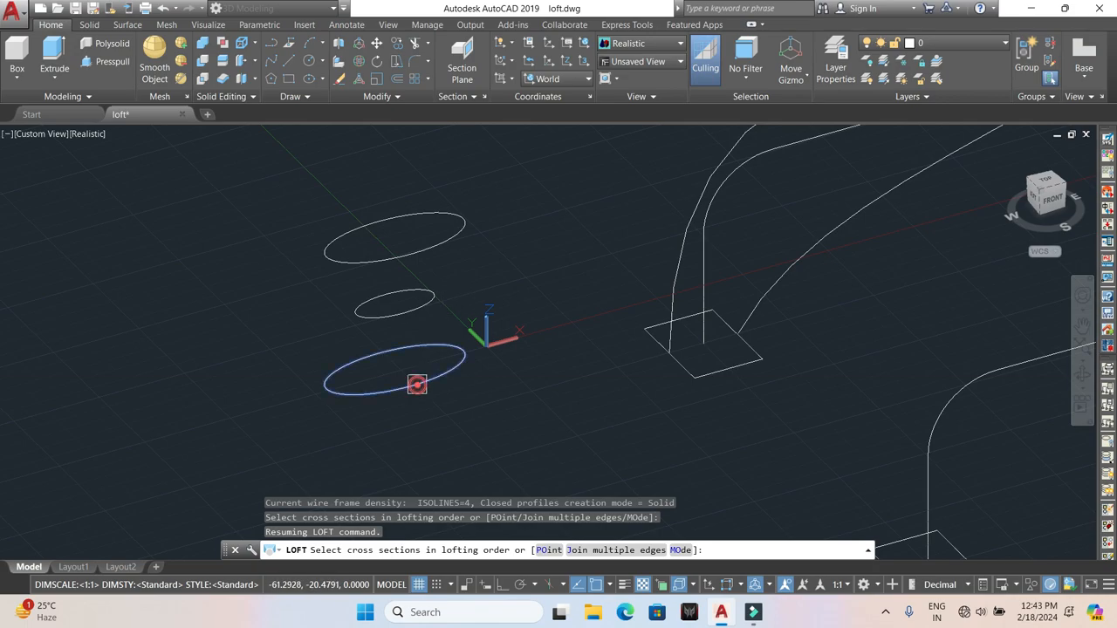
pyautogui.click(400, 318)
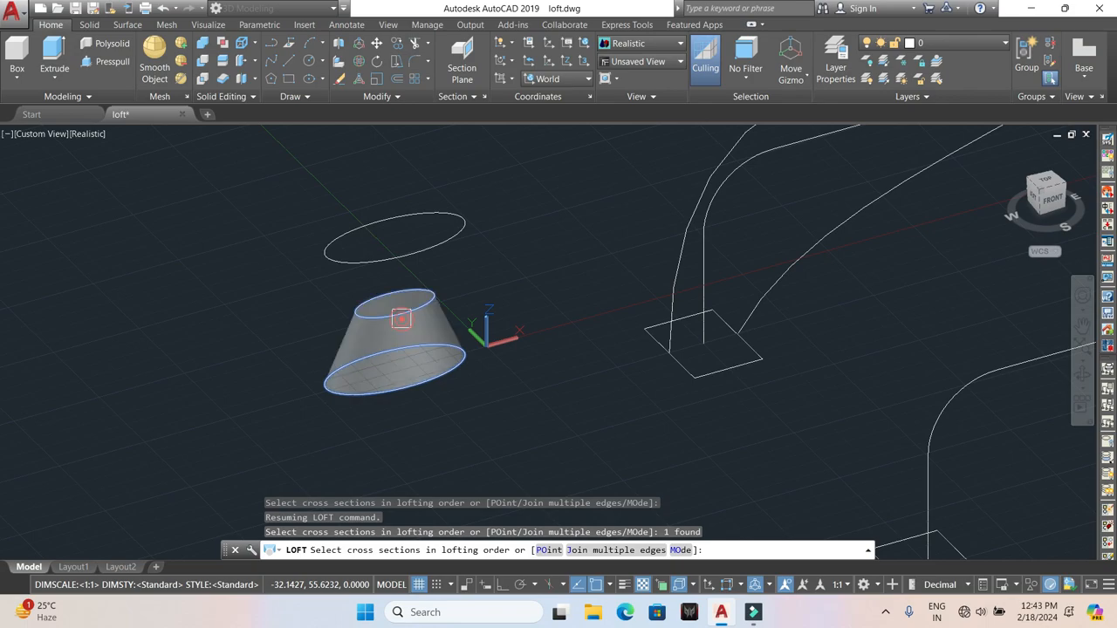
pyautogui.click(399, 260)
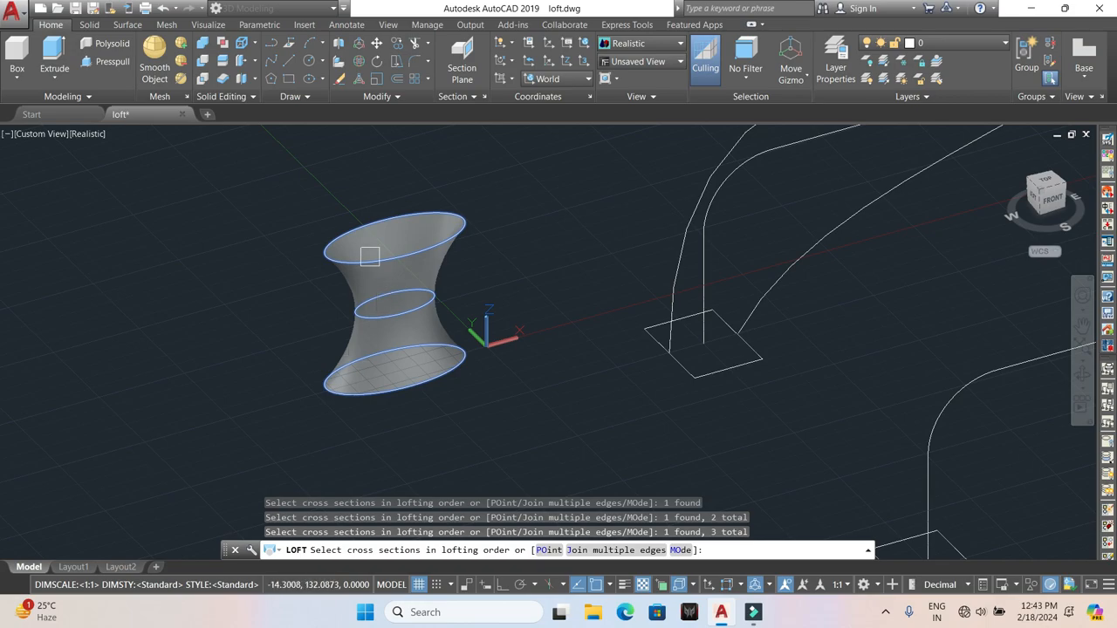
pyautogui.press('Return')
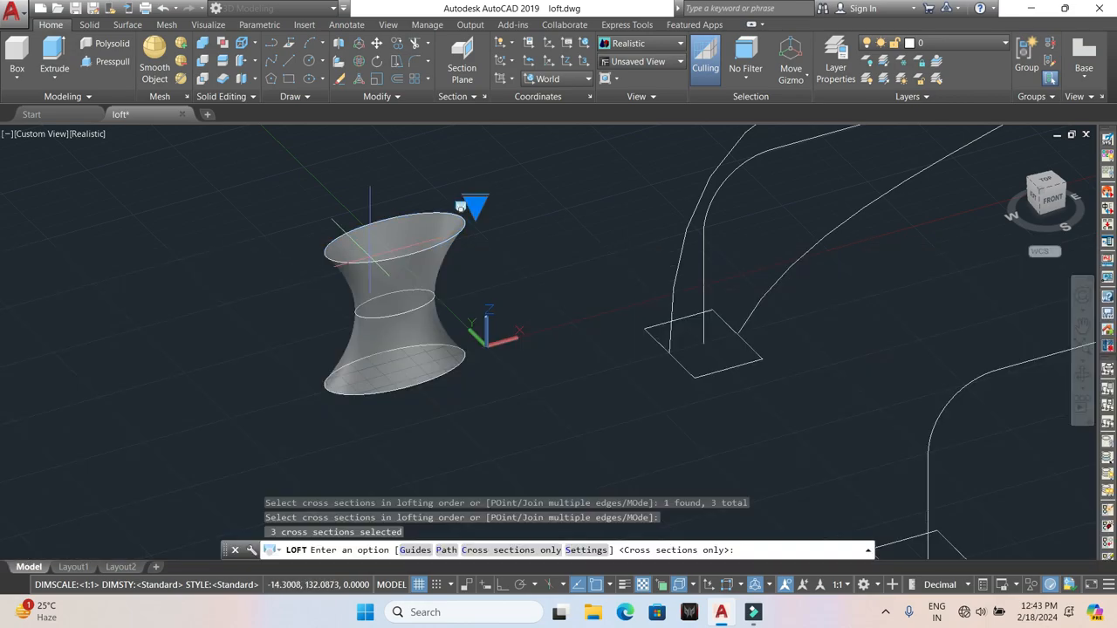
pyautogui.moveTo(332, 384)
pyautogui.keyDown('shift'); pyautogui.mouseDown(button='middle')
pyautogui.moveTo(374, 453)
pyautogui.moveTo(341, 429)
pyautogui.moveTo(331, 454)
pyautogui.moveTo(328, 375)
pyautogui.mouseUp(button='middle'); pyautogui.keyUp('shift')
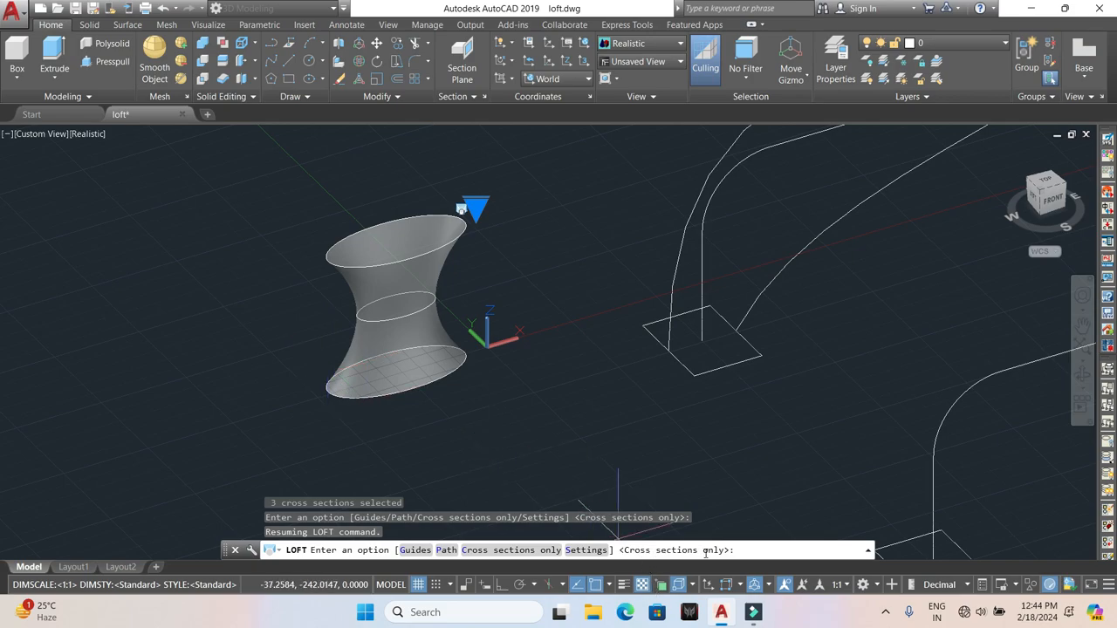
pyautogui.press('Return')
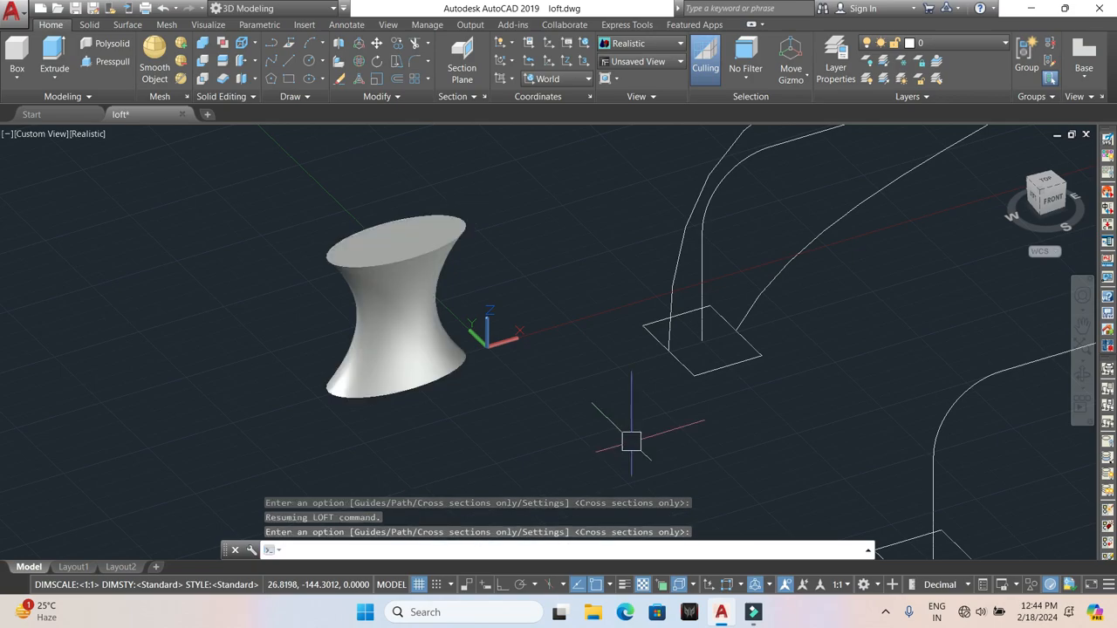
# Undo the loft through the three stacked ellipses
pyautogui.keyDown('shift'); pyautogui.moveTo(439, 299); pyautogui.dragTo(580, 333, button='middle'); pyautogui.keyUp('shift')
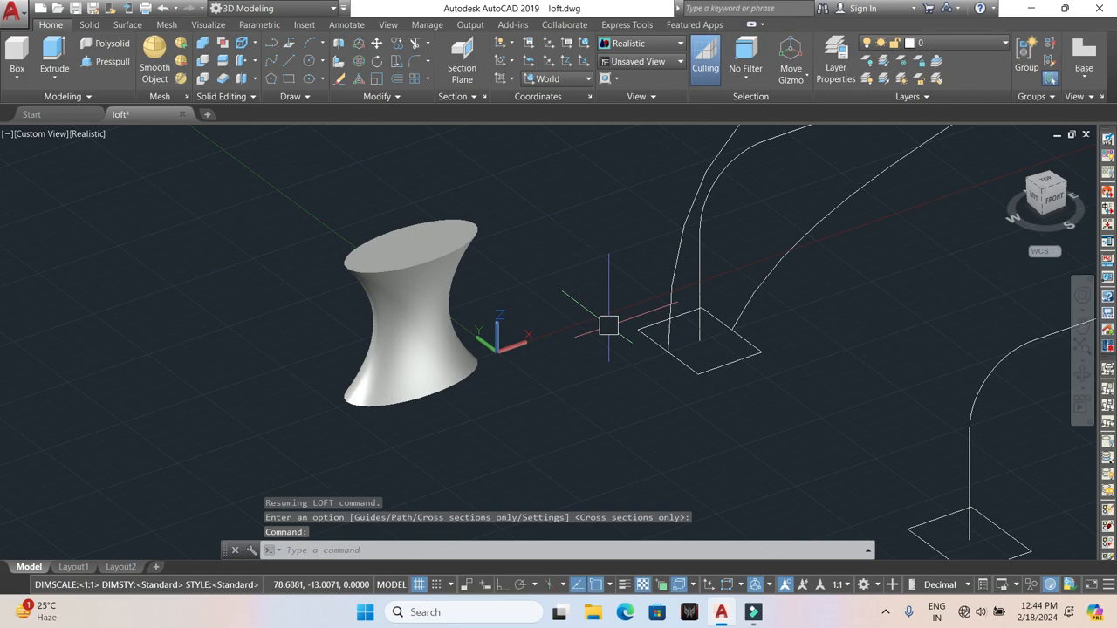
pyautogui.hotkey('ctrl', 'z')
pyautogui.click(662, 337)
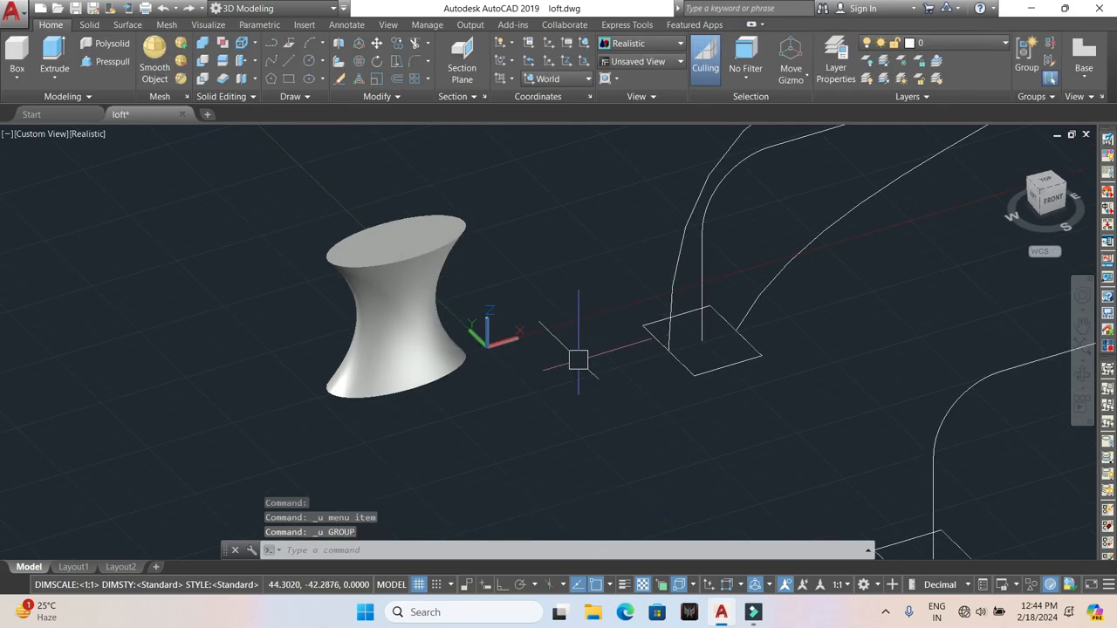
pyautogui.hotkey('ctrl', 'z')
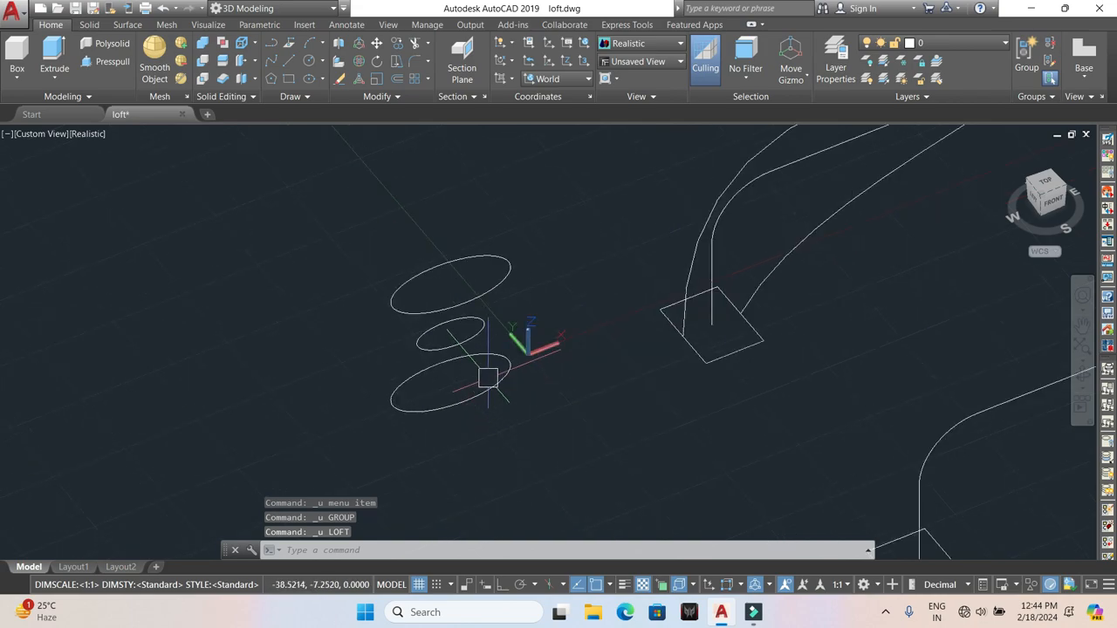
# Loft the stacked ellipses as a solid in the order lowest, upper, then small middle one, using cross sections only
pyautogui.click(59, 79)
pyautogui.click(48, 133)
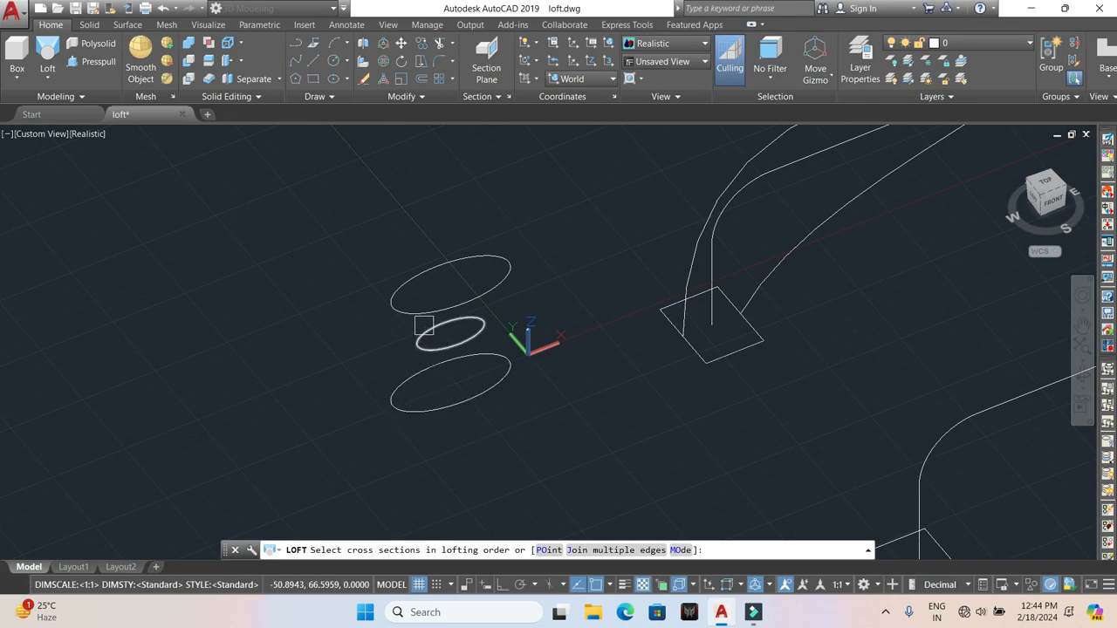
pyautogui.click(429, 409)
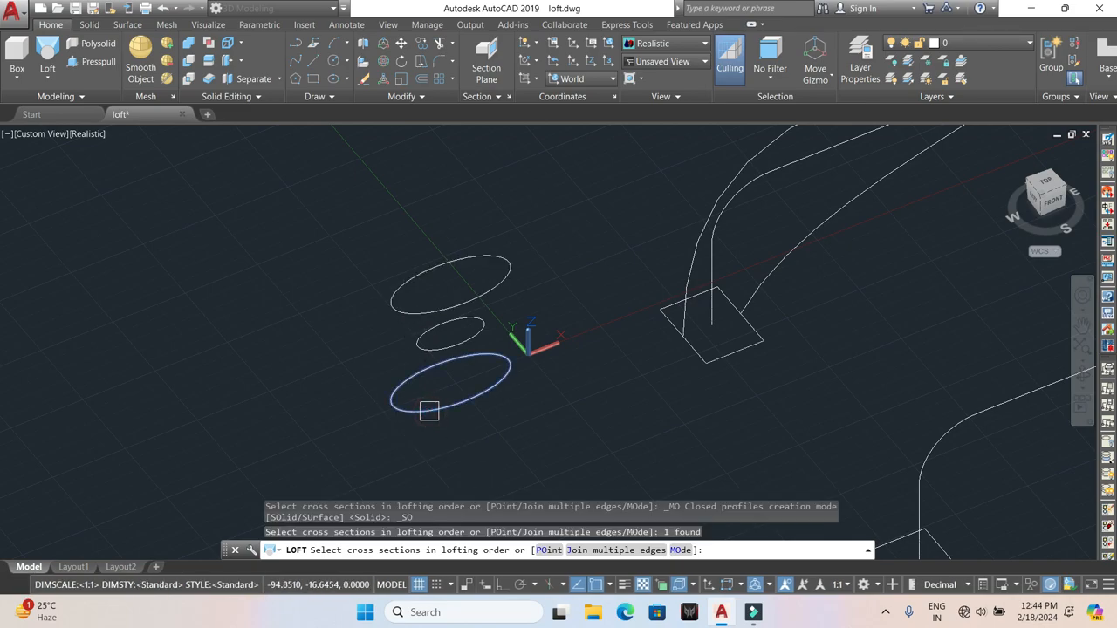
pyautogui.click(394, 316)
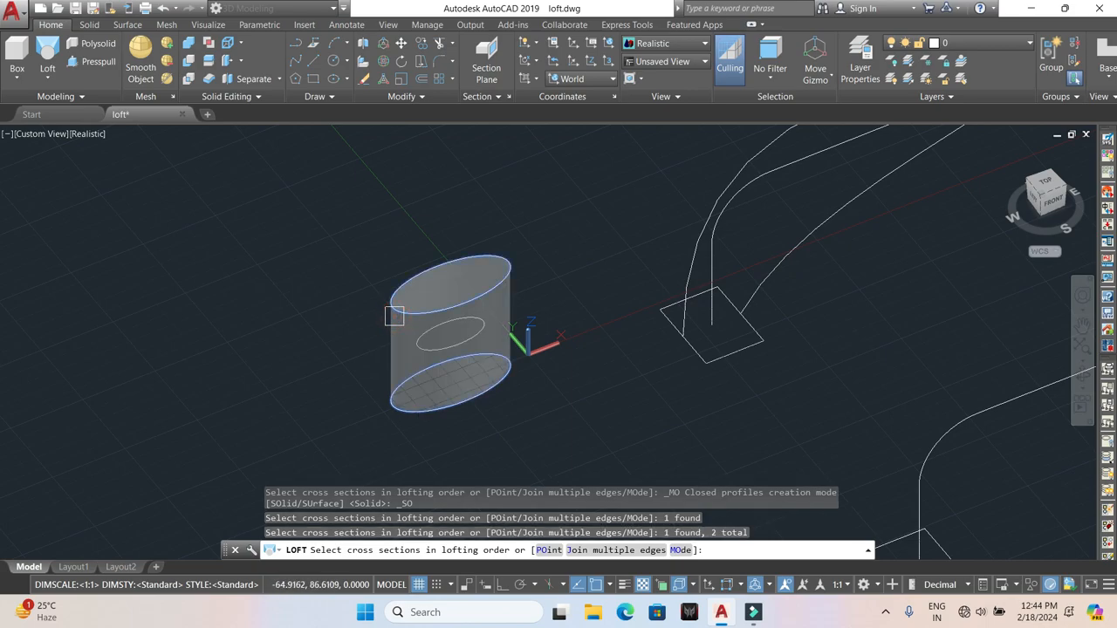
pyautogui.click(434, 347)
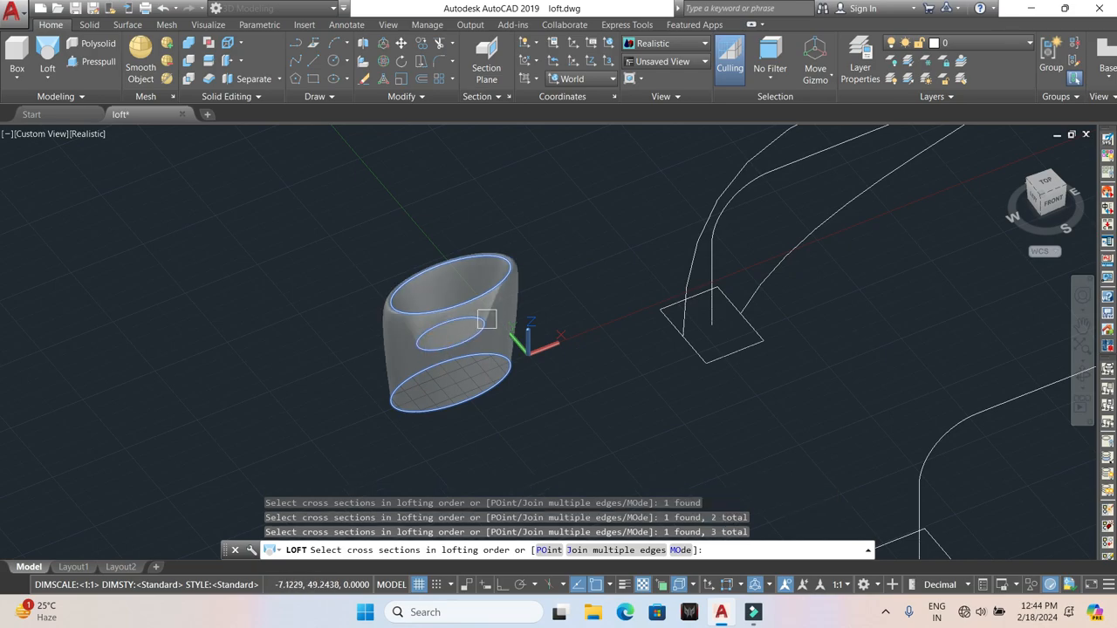
pyautogui.moveTo(523, 299); pyautogui.dragTo(494, 339, button='middle')
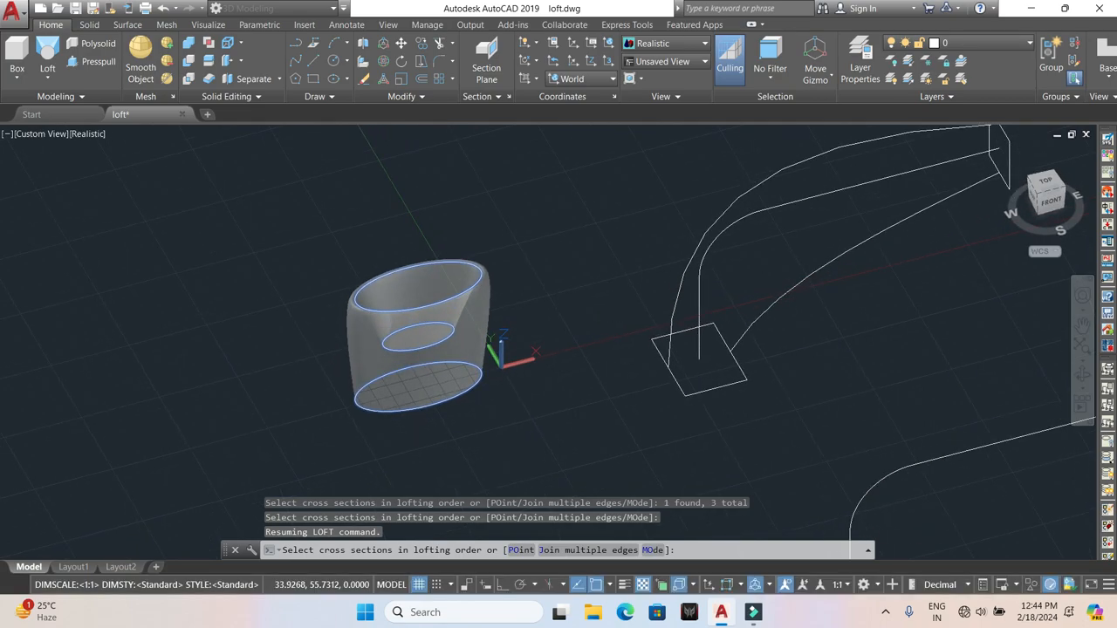
pyautogui.press('Return')
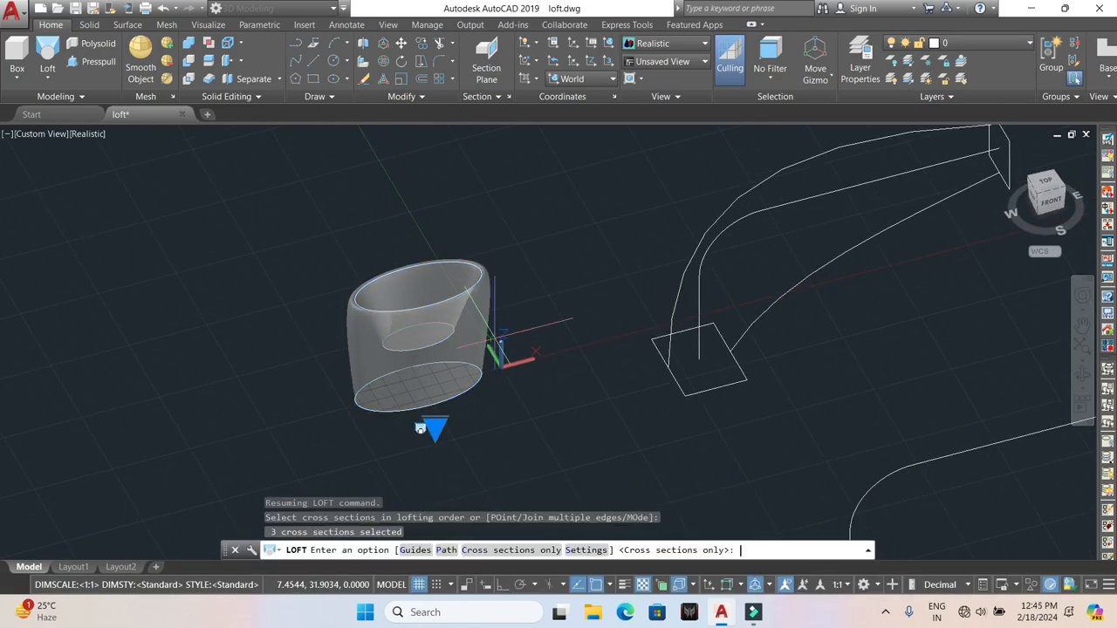
pyautogui.press('Return')
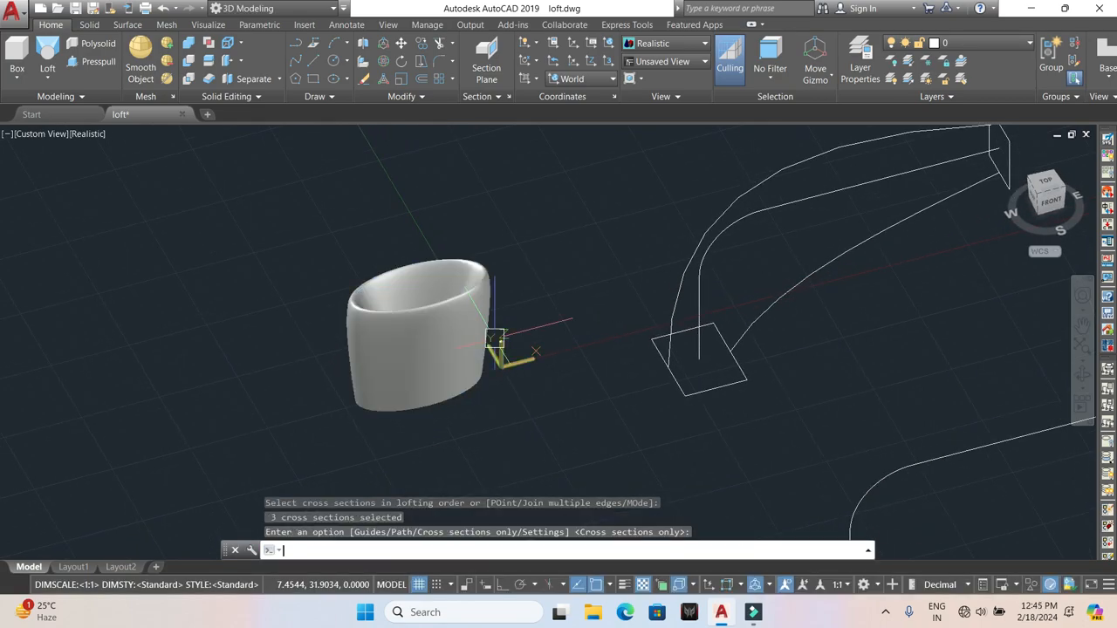
# Start a solid loft with the flat square and the upright square joined by the three curves as its cross sections
pyautogui.keyDown('shift'); pyautogui.moveTo(498, 242); pyautogui.dragTo(530, 282, button='middle'); pyautogui.keyUp('shift')
pyautogui.moveTo(497, 345); pyautogui.dragTo(418, 334, button='middle')
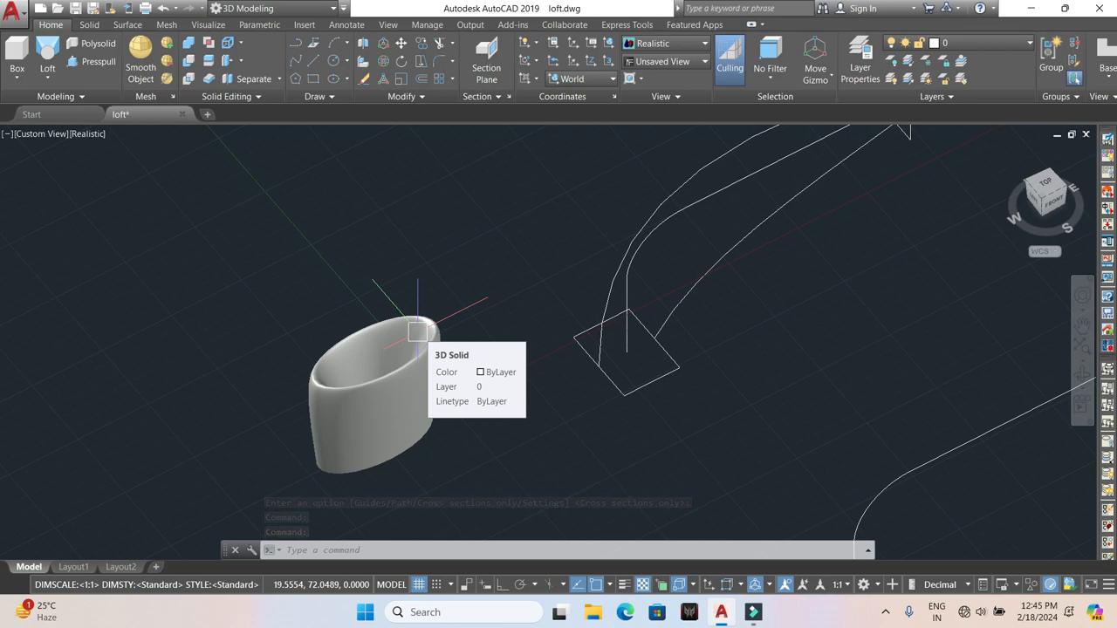
pyautogui.scroll(-5, 417, 331)
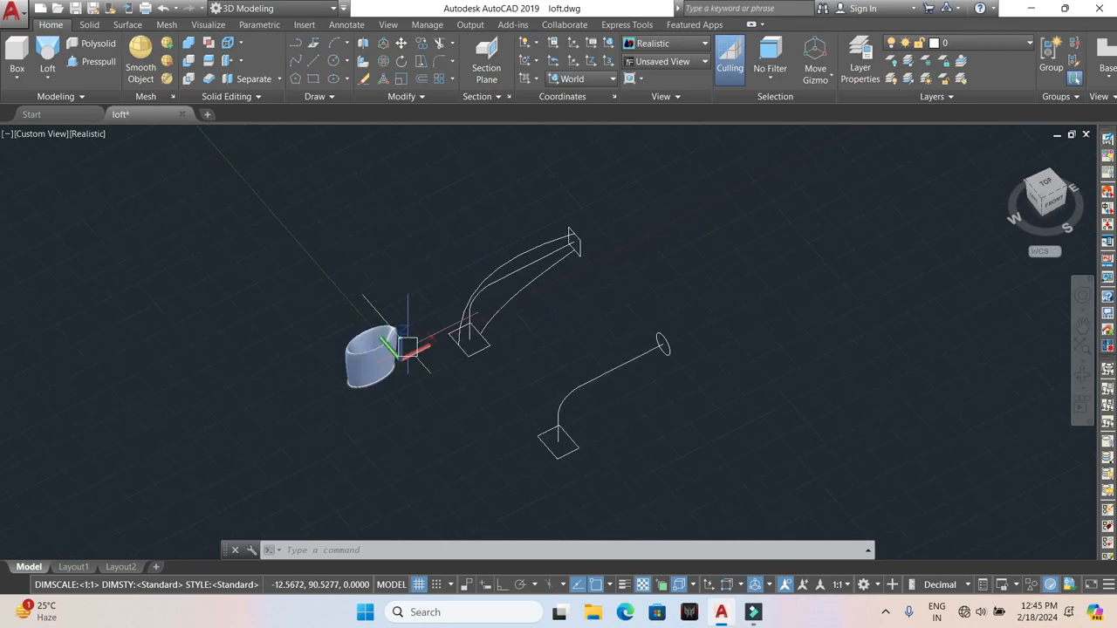
pyautogui.moveTo(562, 354); pyautogui.dragTo(539, 371, button='middle')
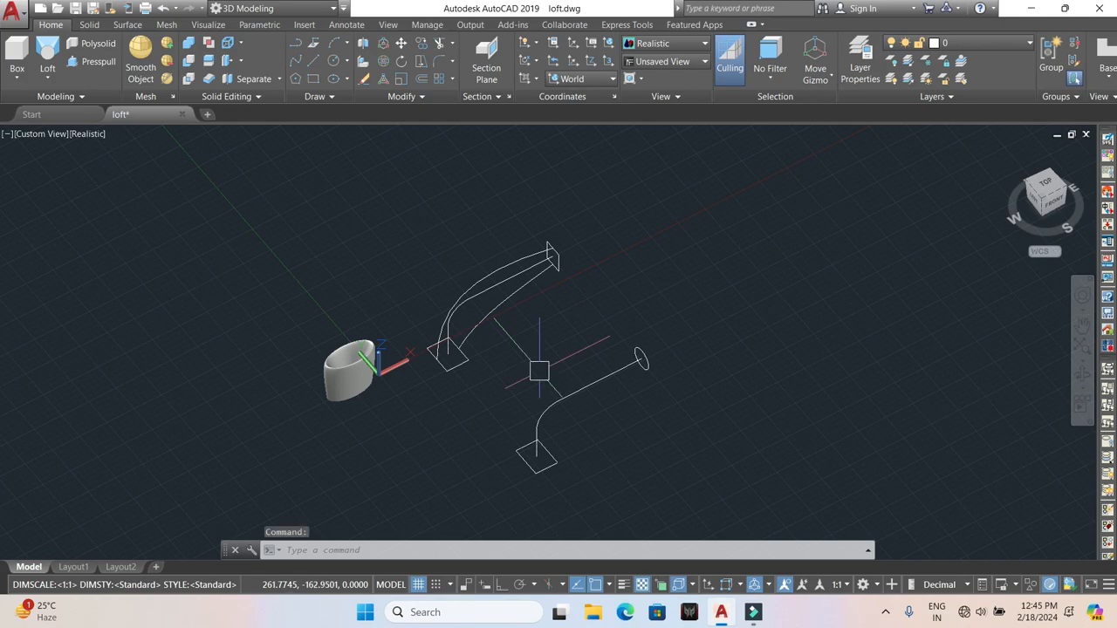
pyautogui.click(47, 58)
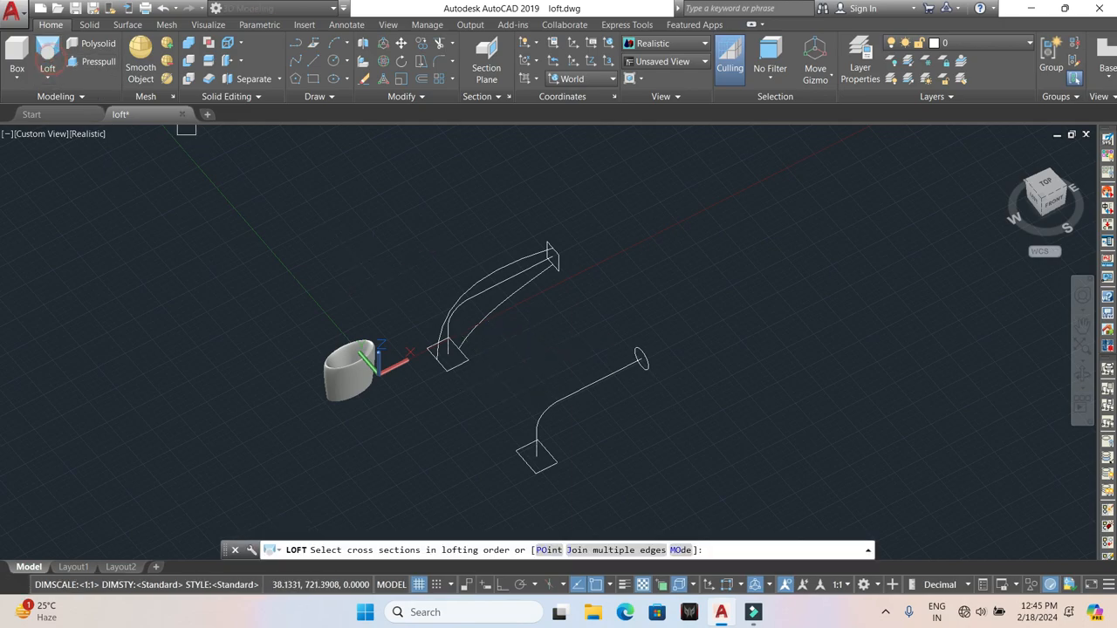
pyautogui.click(446, 375)
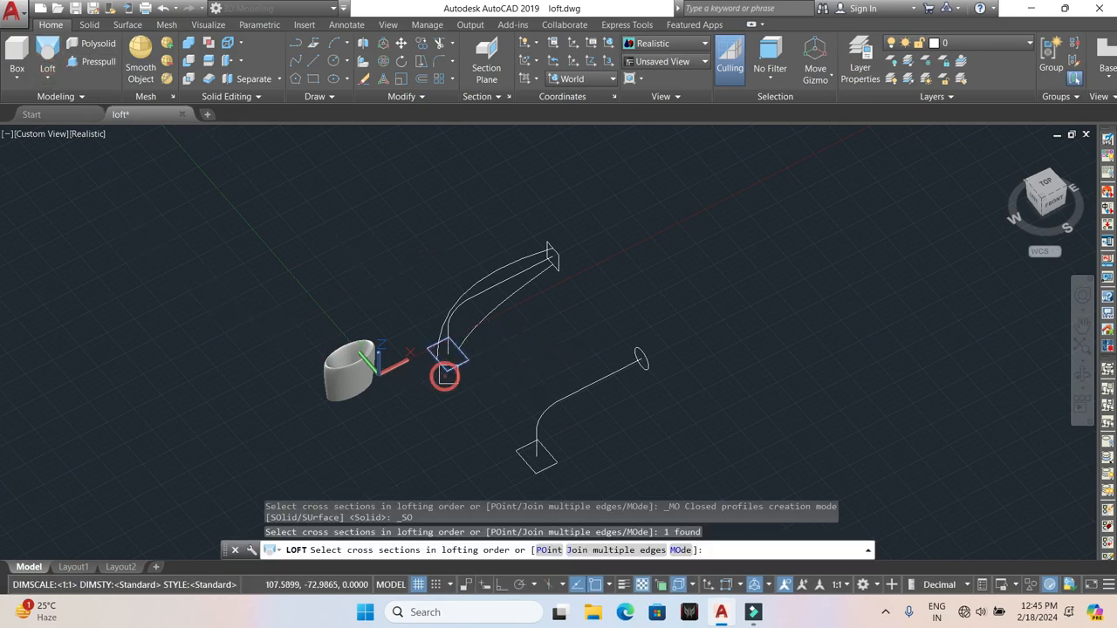
pyautogui.click(565, 252)
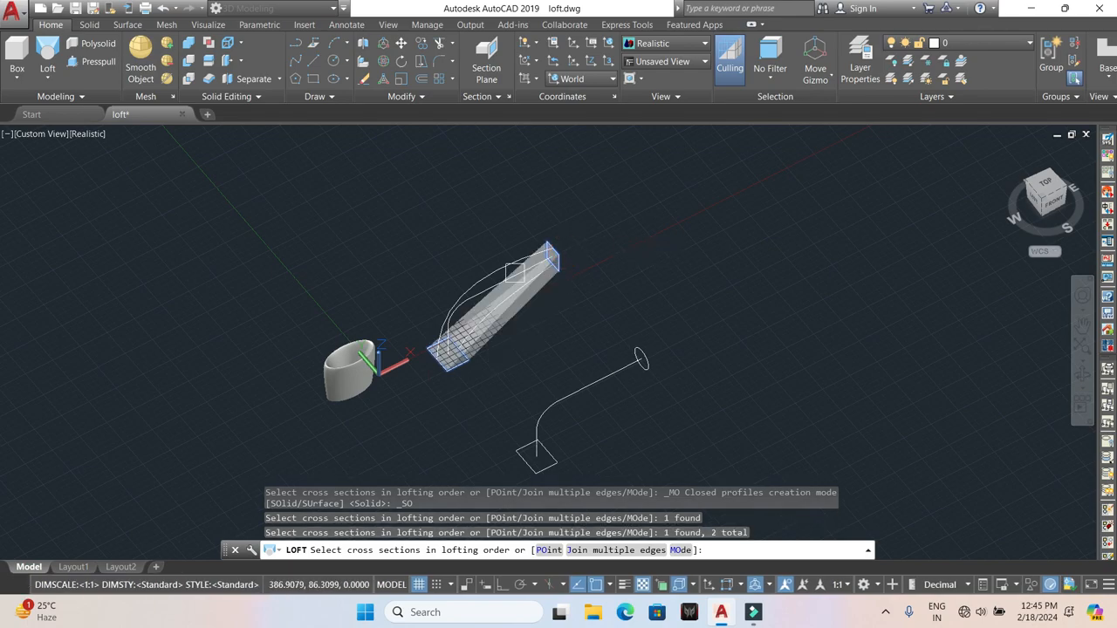
pyautogui.scroll(3, 525, 296)
pyautogui.moveTo(524, 295); pyautogui.dragTo(506, 314, button='middle')
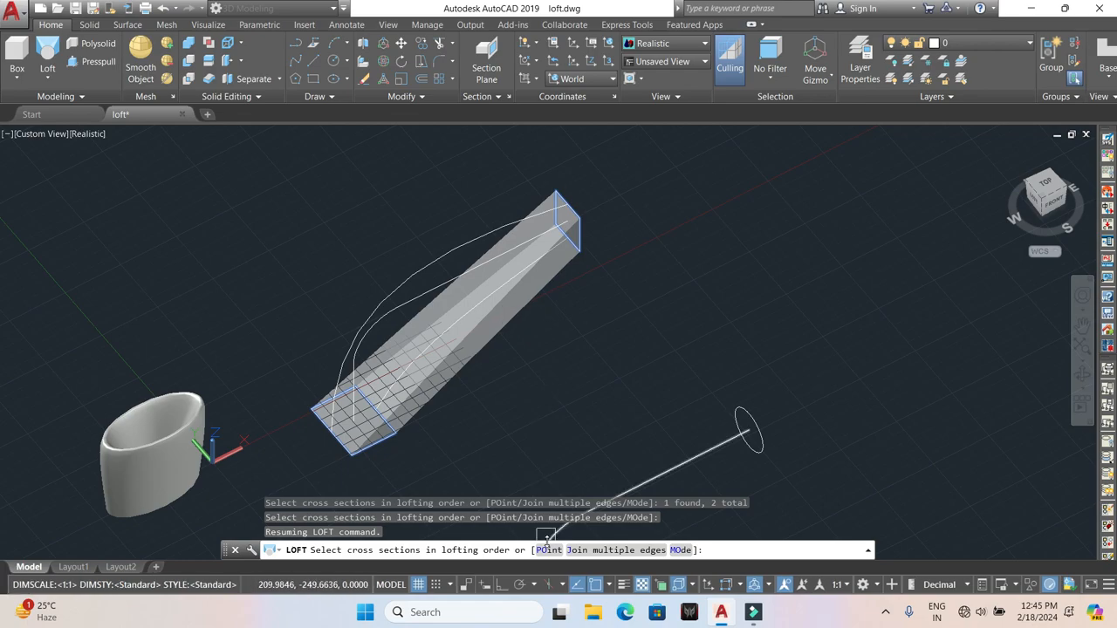
pyautogui.press('Return')
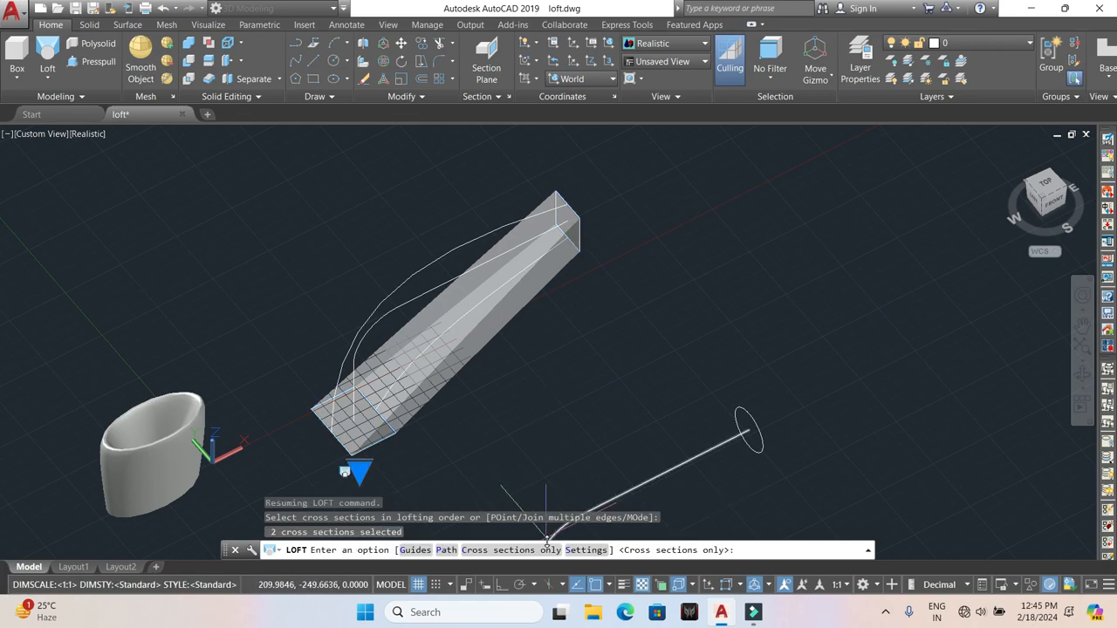
# Complete the loft between the two squares with the Guides option, using the upper outer curve and the lower inner curve
pyautogui.click(416, 549)
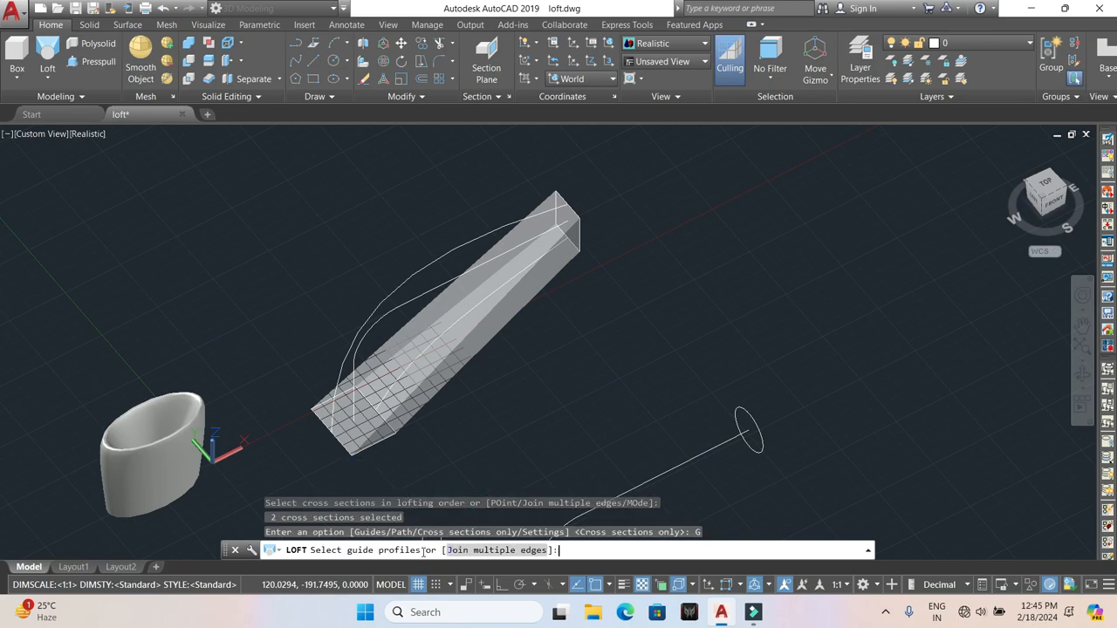
pyautogui.click(385, 286)
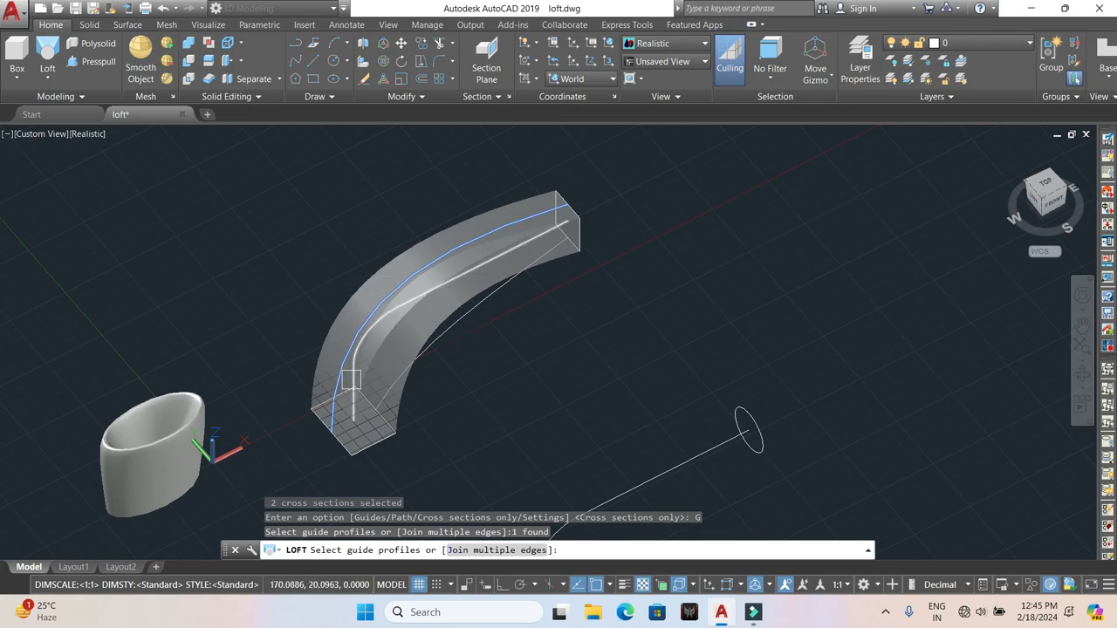
pyautogui.keyDown('shift'); pyautogui.moveTo(601, 404); pyautogui.dragTo(523, 388, button='middle'); pyautogui.keyUp('shift')
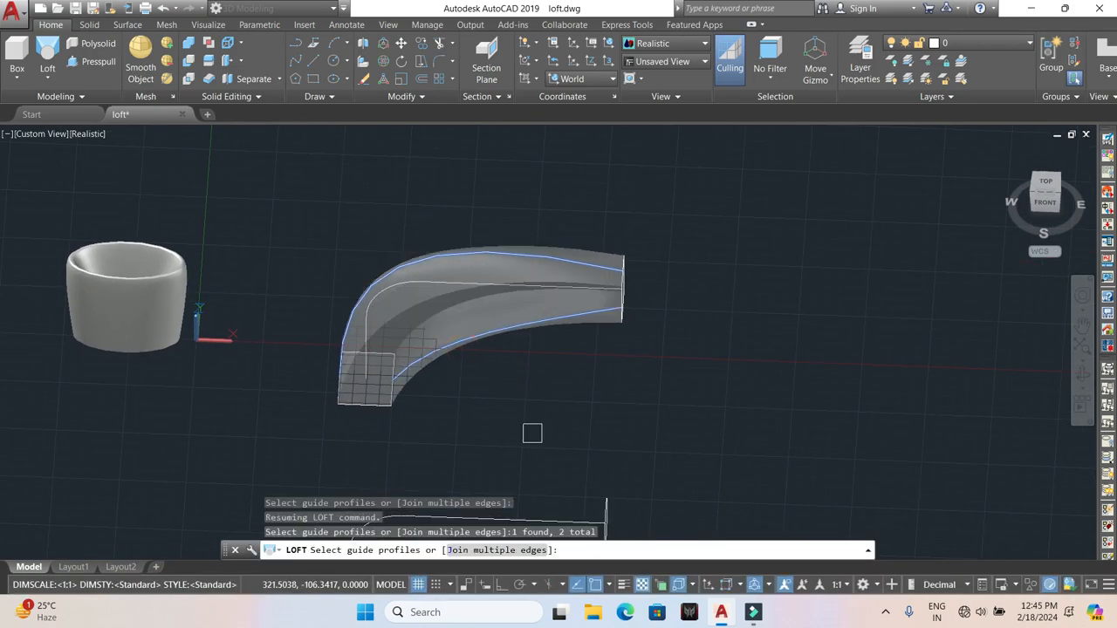
pyautogui.keyDown('shift'); pyautogui.moveTo(511, 449); pyautogui.dragTo(477, 429, button='middle'); pyautogui.keyUp('shift')
pyautogui.press('Return')
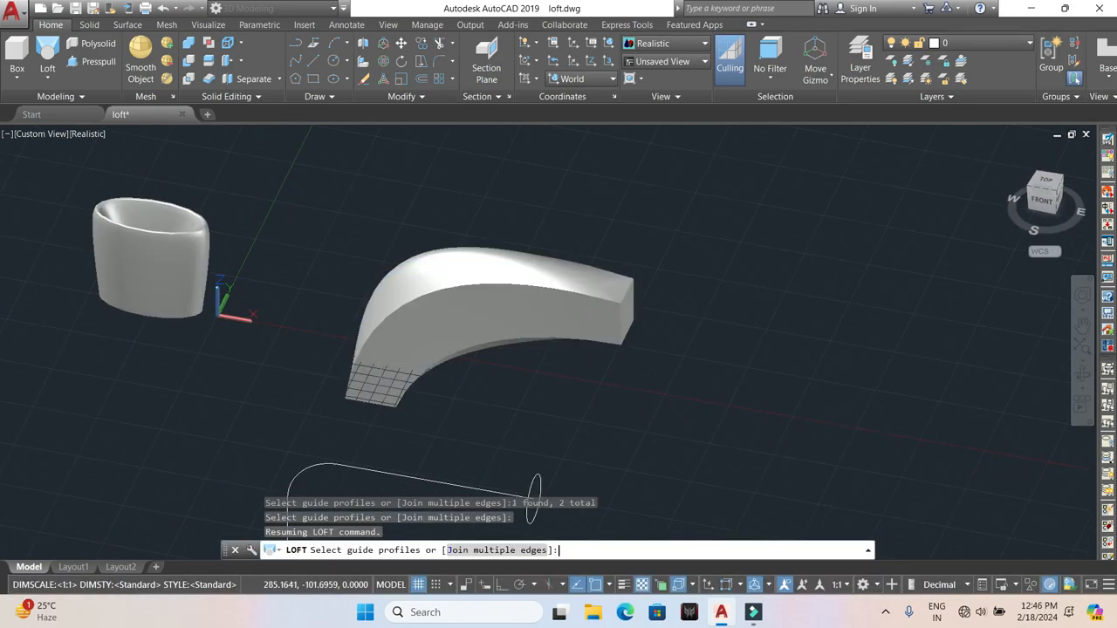
pyautogui.scroll(-4, 477, 428)
pyautogui.keyDown('shift'); pyautogui.moveTo(477, 428); pyautogui.dragTo(530, 394, button='middle'); pyautogui.keyUp('shift')
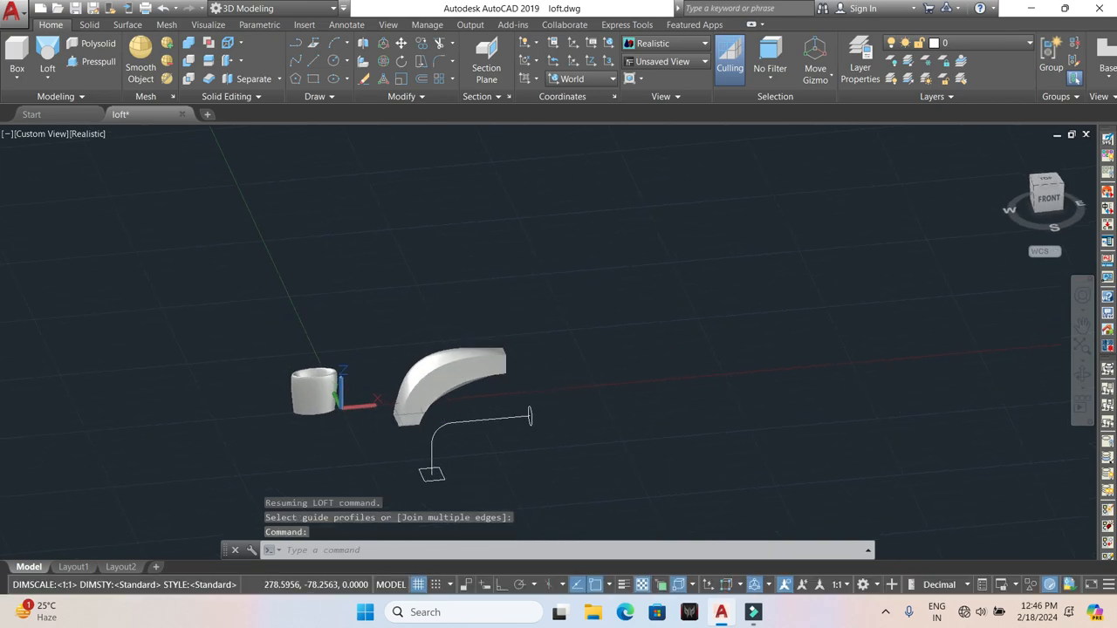
# Loft a solid from the flat square to the upright round profile, using the Path option with the bent line joining them
pyautogui.scroll(-2, 463, 407)
pyautogui.scroll(5, 464, 406)
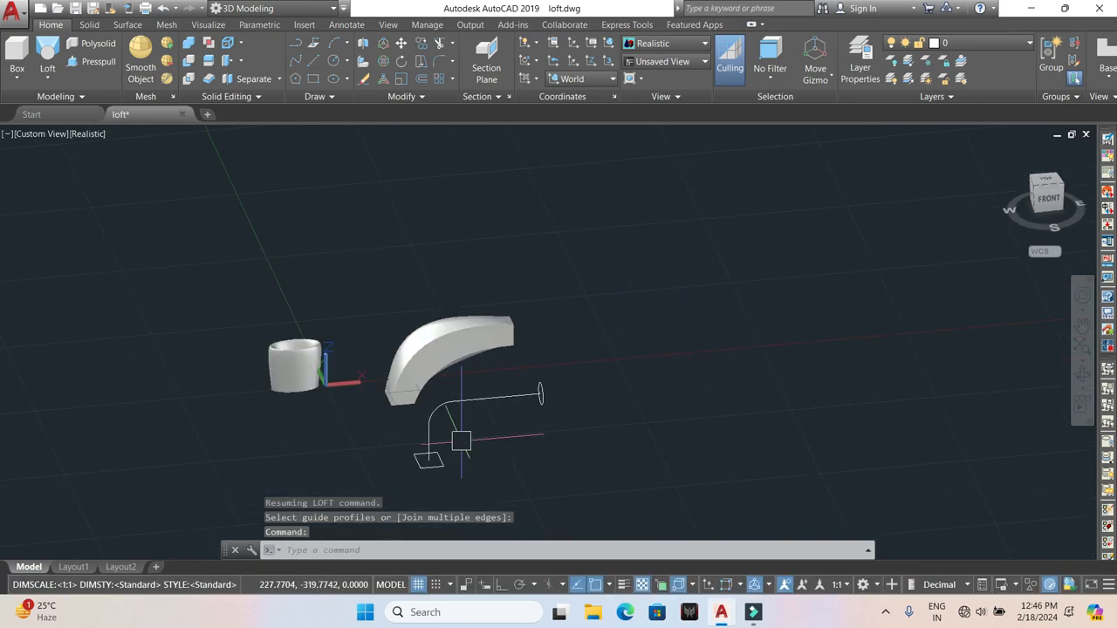
pyautogui.moveTo(461, 449); pyautogui.dragTo(442, 430, button='middle')
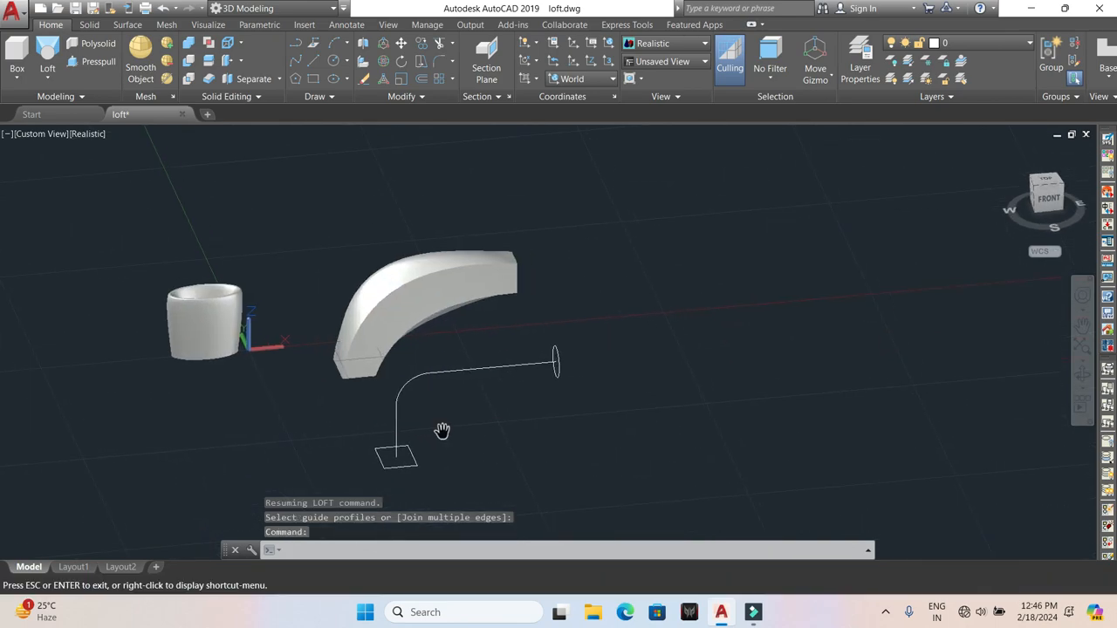
pyautogui.click(46, 67)
pyautogui.click(52, 131)
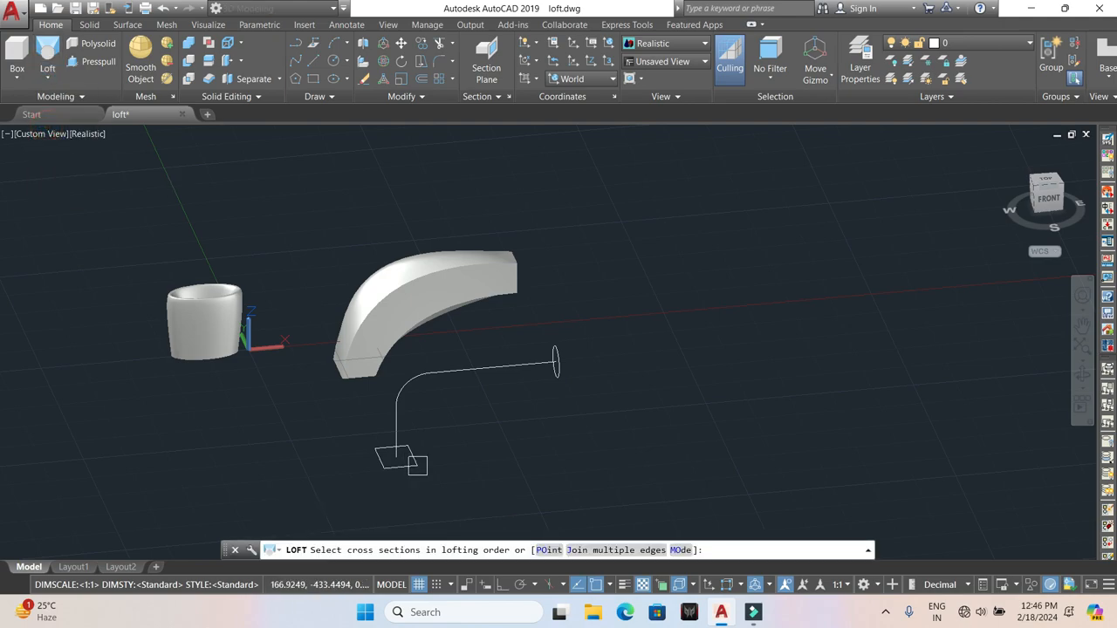
pyautogui.click(391, 466)
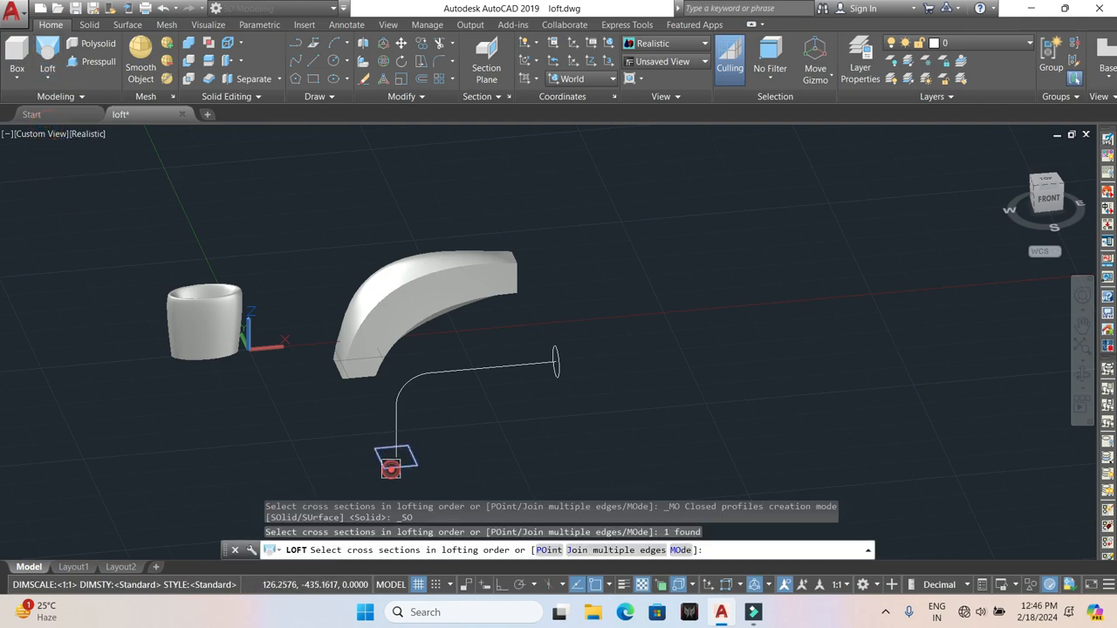
pyautogui.click(565, 380)
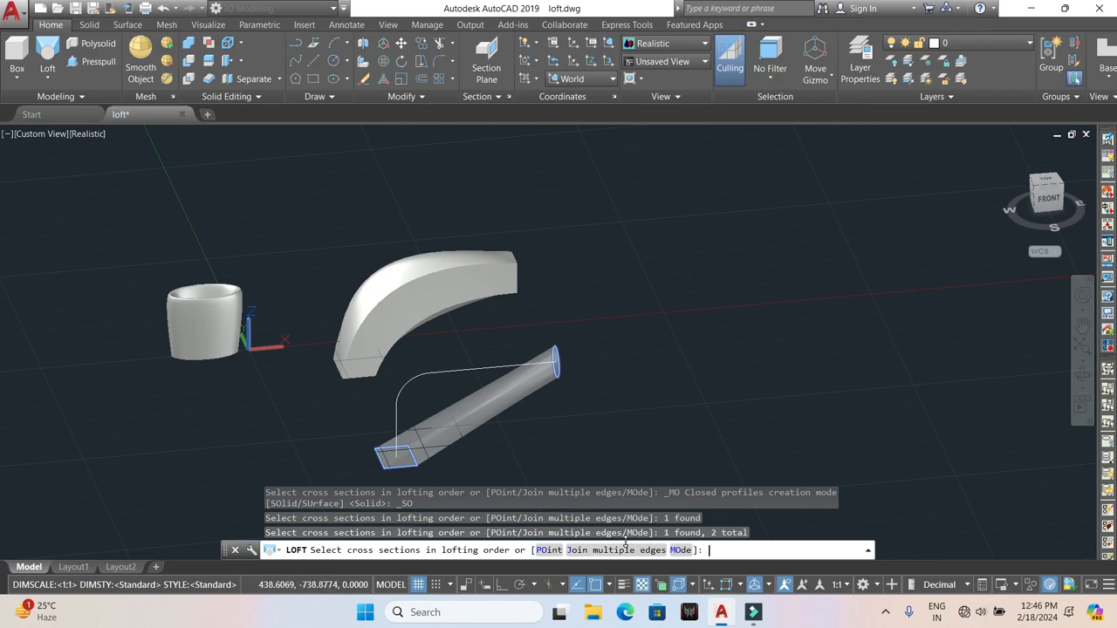
pyautogui.press('Return')
pyautogui.click(447, 551)
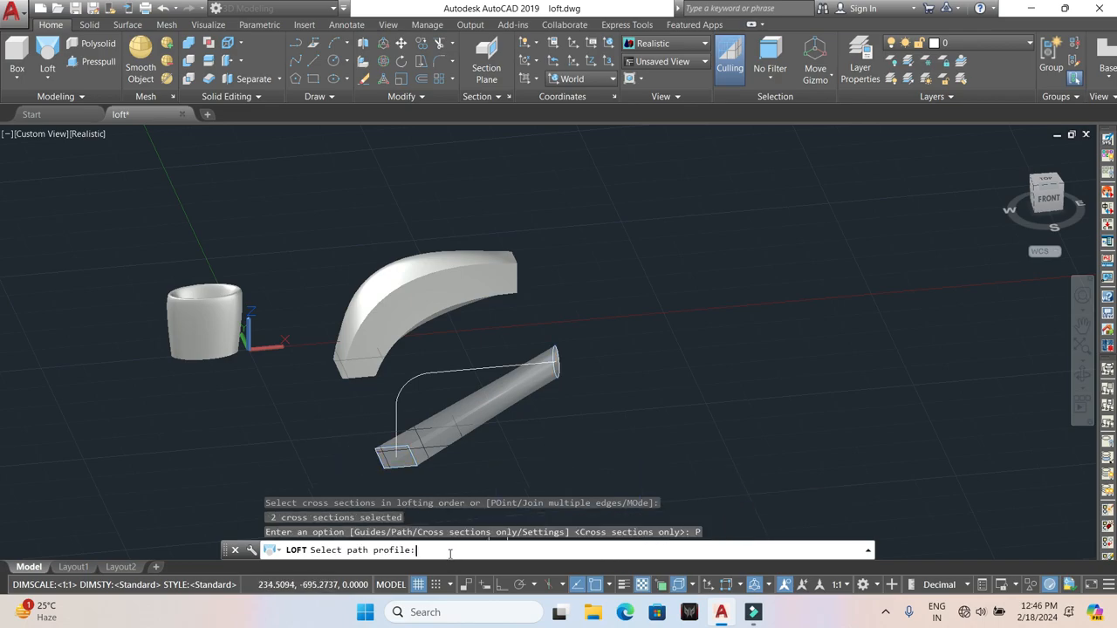
pyautogui.click(415, 389)
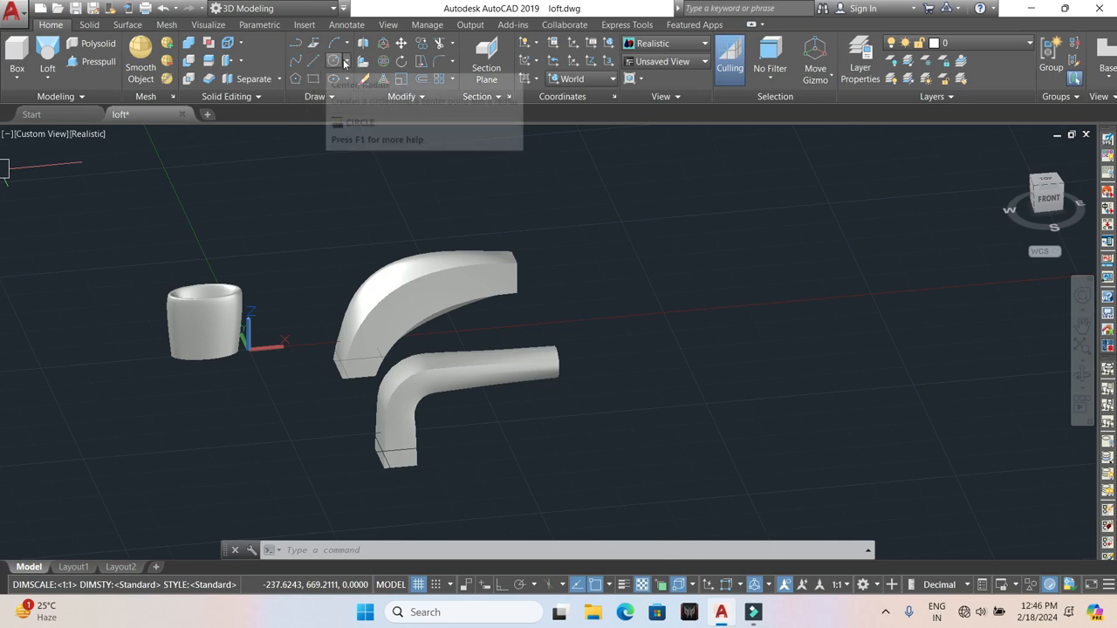
# Start a centre-based ellipse in the empty area beside the lofted solids, turning on Ortho mode for its first axis
pyautogui.click(348, 62)
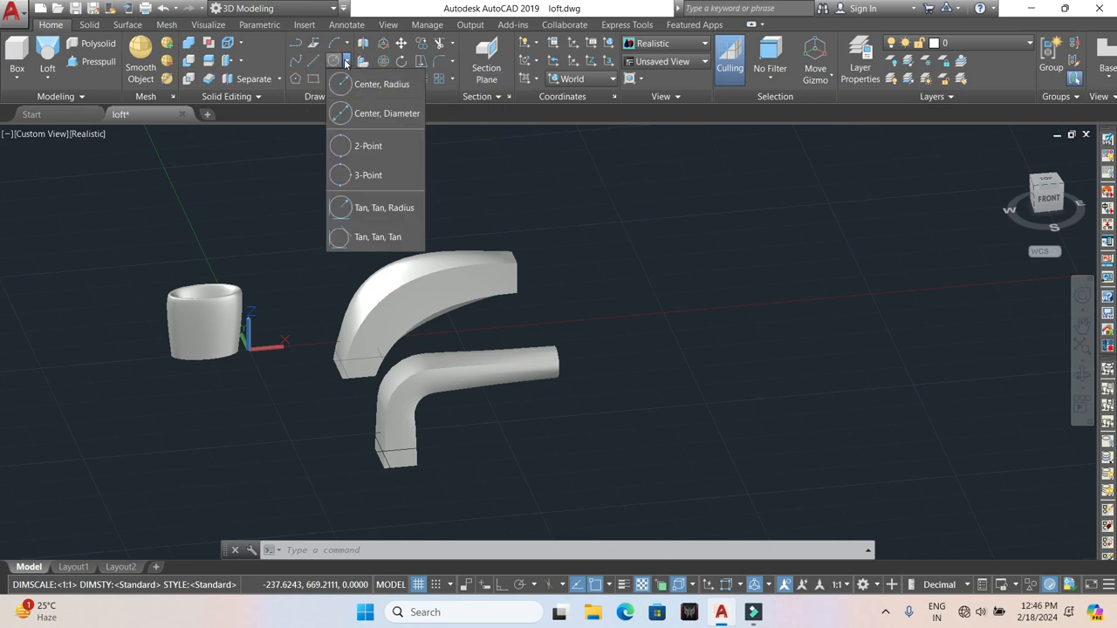
pyautogui.click(333, 79)
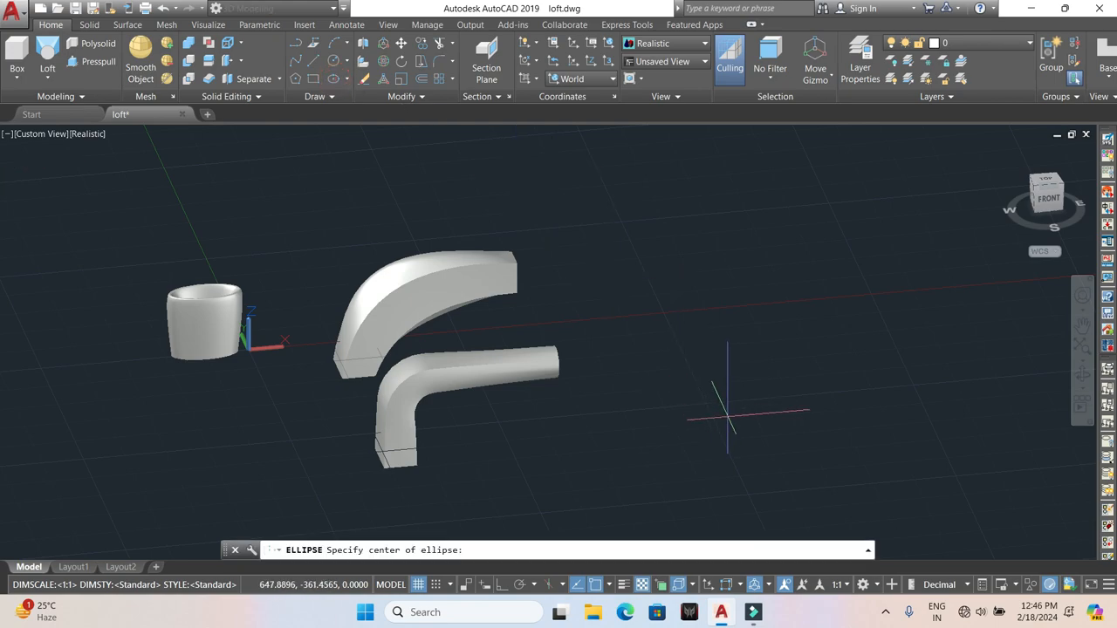
pyautogui.click(729, 418)
pyautogui.click(501, 584)
pyautogui.click(826, 416)
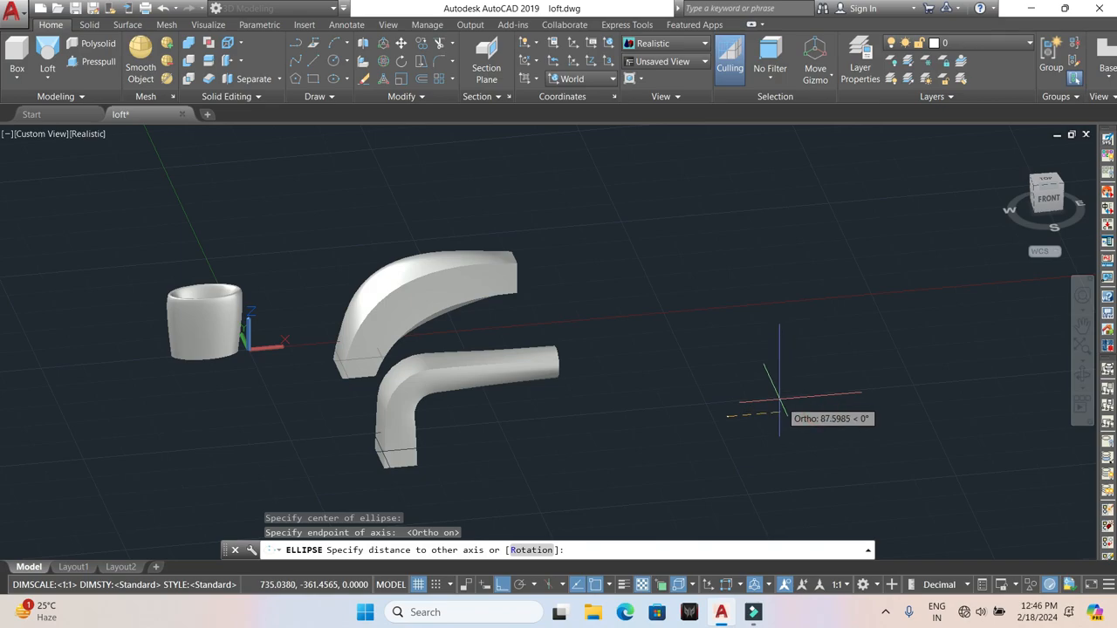
pyautogui.scroll(5, 736, 436)
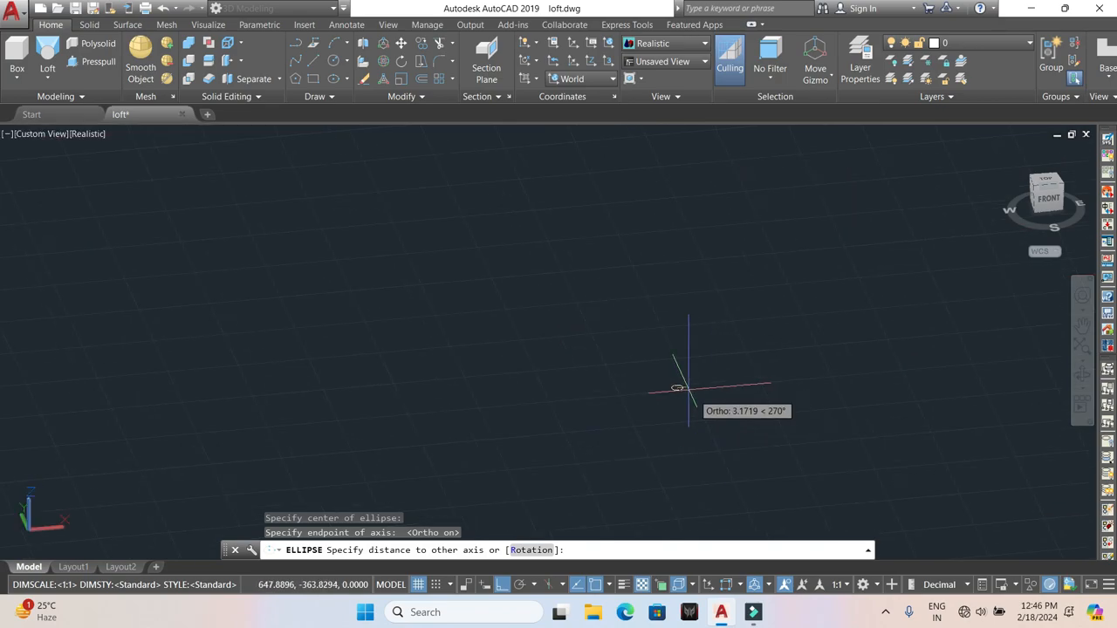
pyautogui.press('Escape')
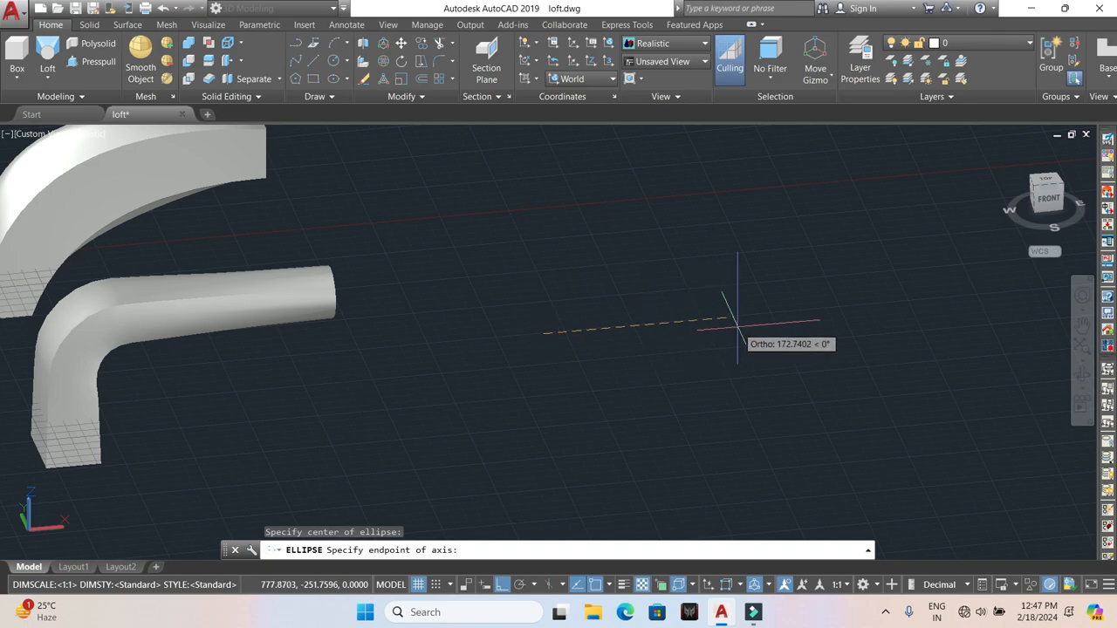
pyautogui.click(737, 325)
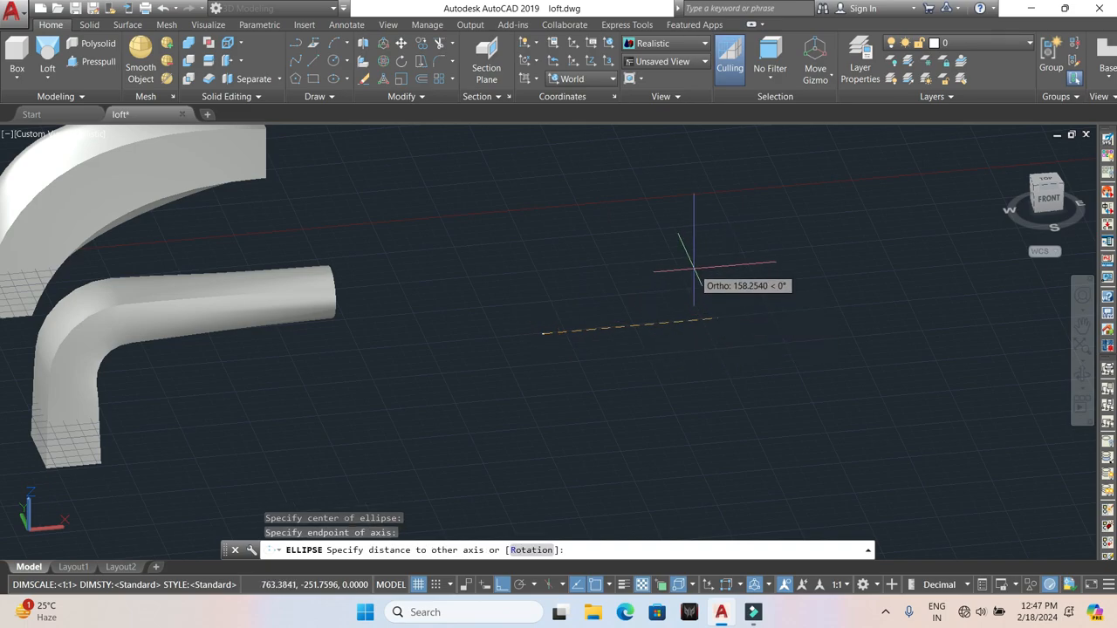
pyautogui.press('Escape')
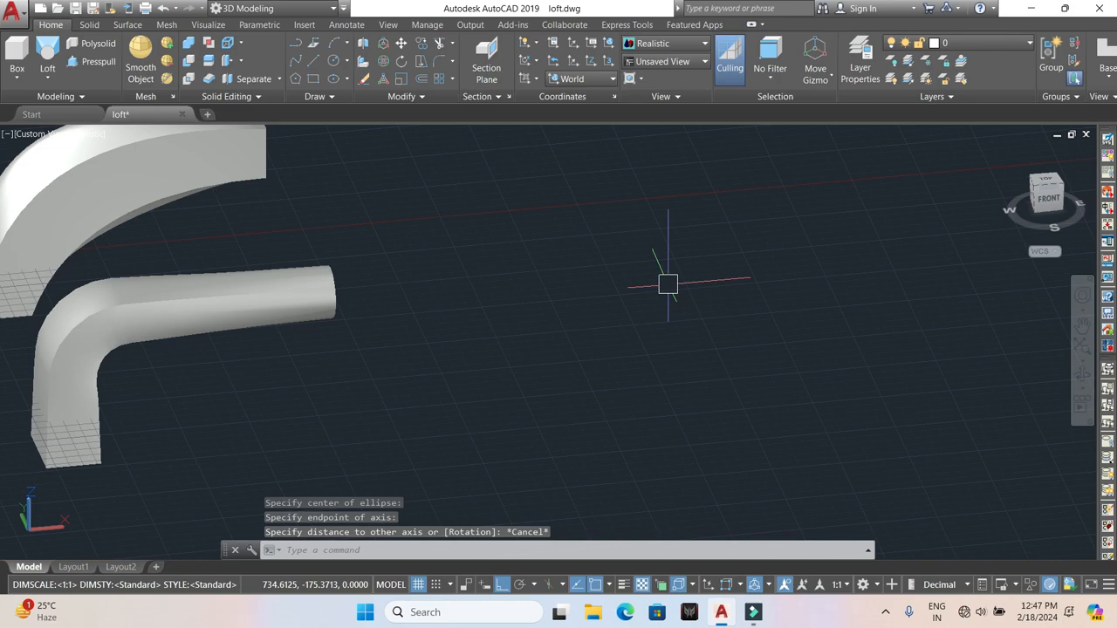
# Draw an ellipse from its centre beside the bent solids, with a 200 half-axis along X and 100 for the other
pyautogui.click(334, 78)
pyautogui.click(534, 384)
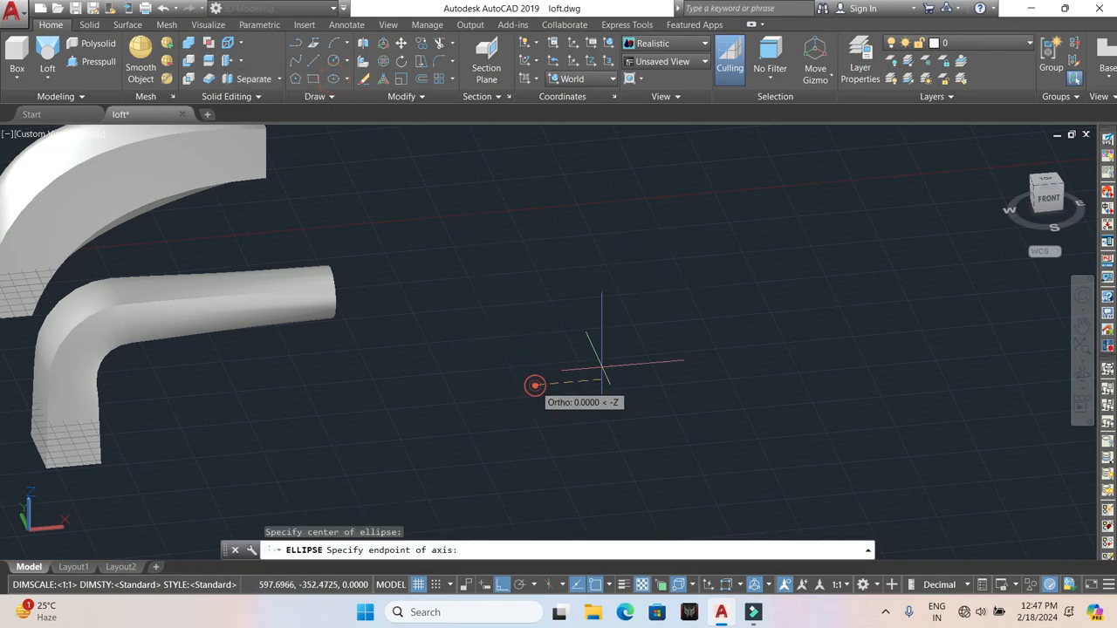
pyautogui.write('200')
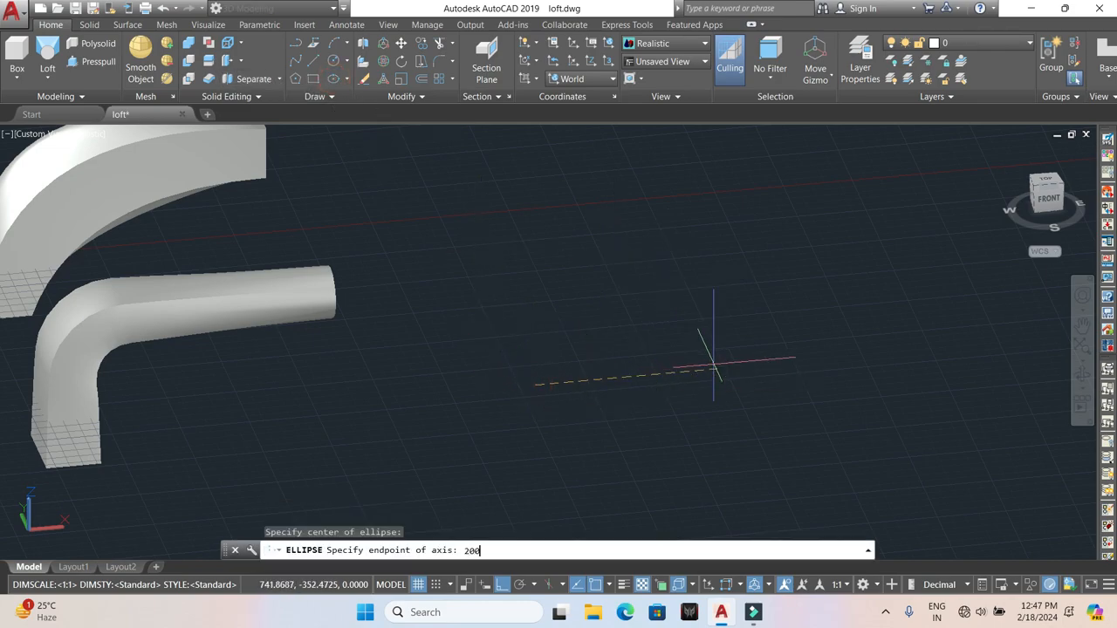
pyautogui.press('Return')
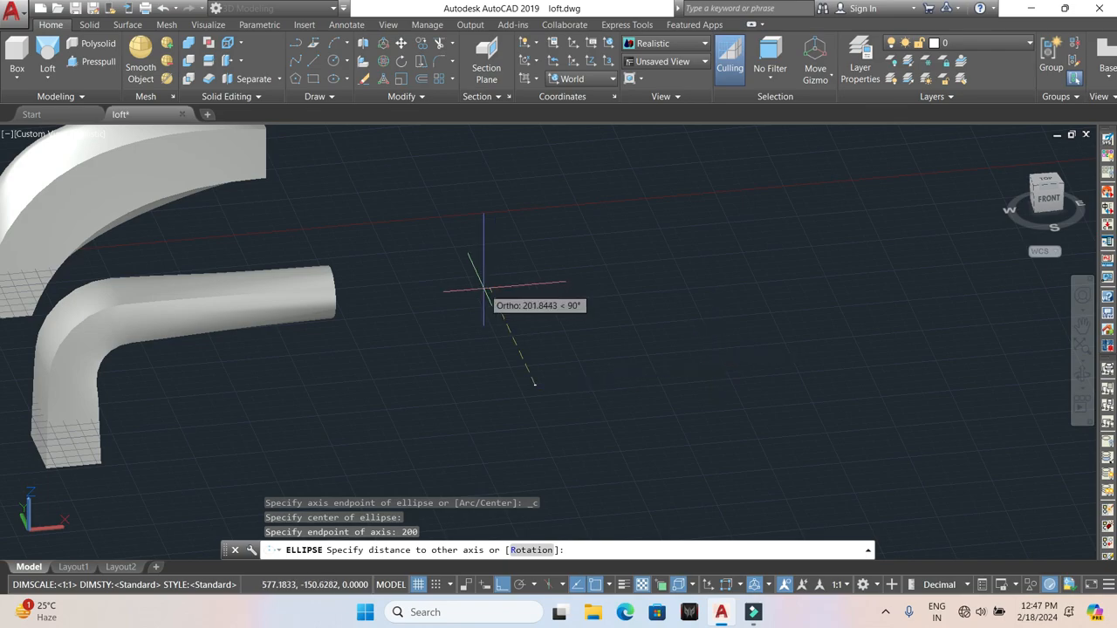
pyautogui.write('100')
pyautogui.press('Return')
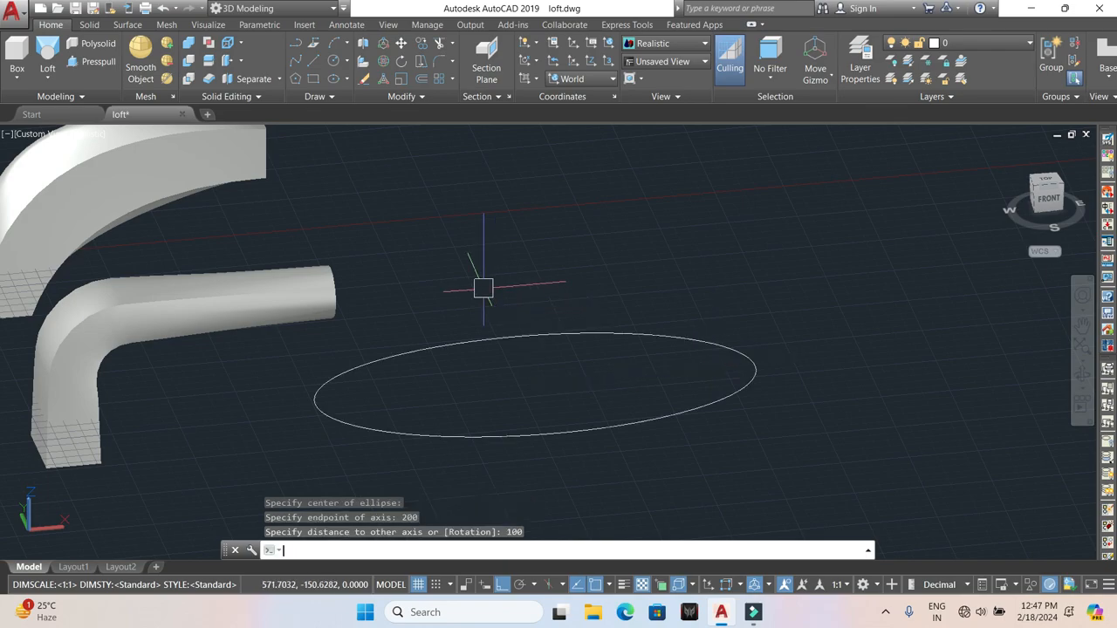
# Copy the ellipse 500 units straight up along Z, using its centre as the base point
pyautogui.scroll(-3, 567, 318)
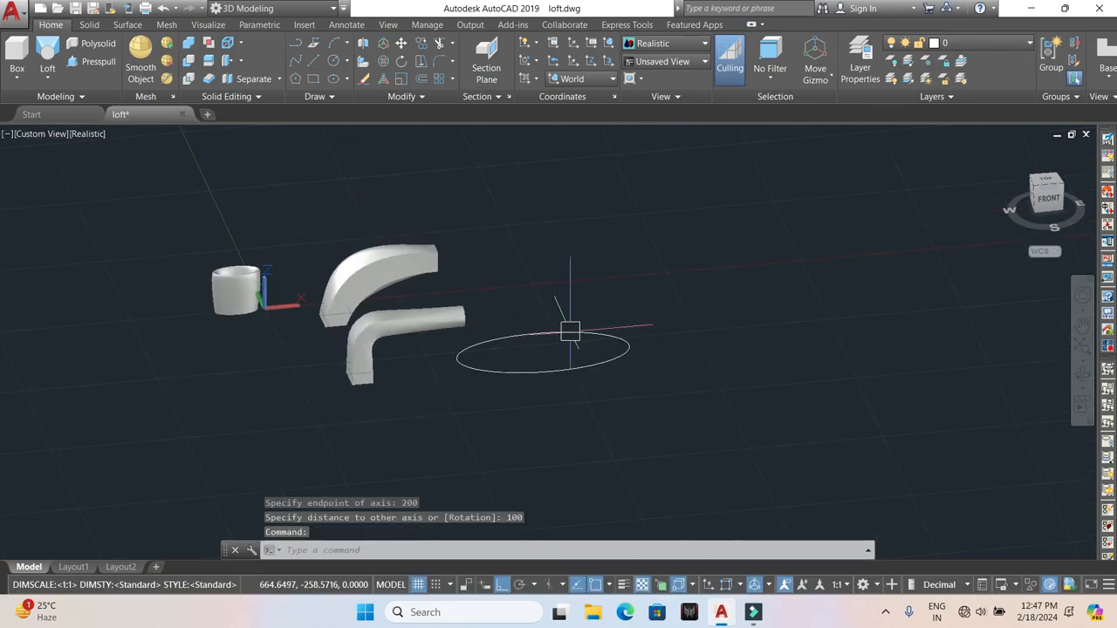
pyautogui.click(608, 334)
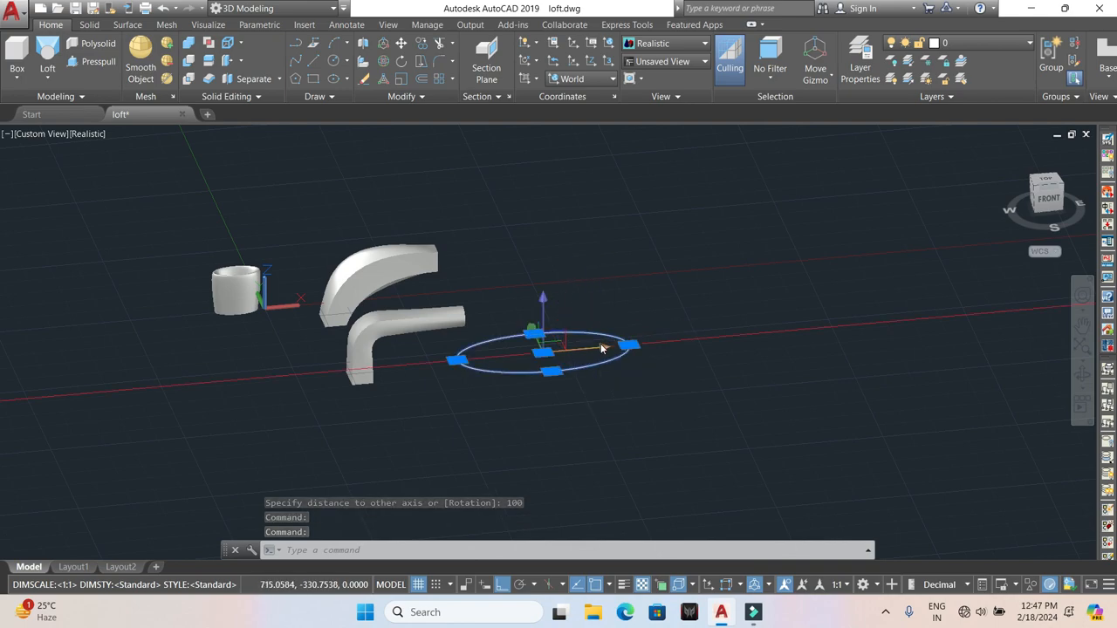
pyautogui.write('co')
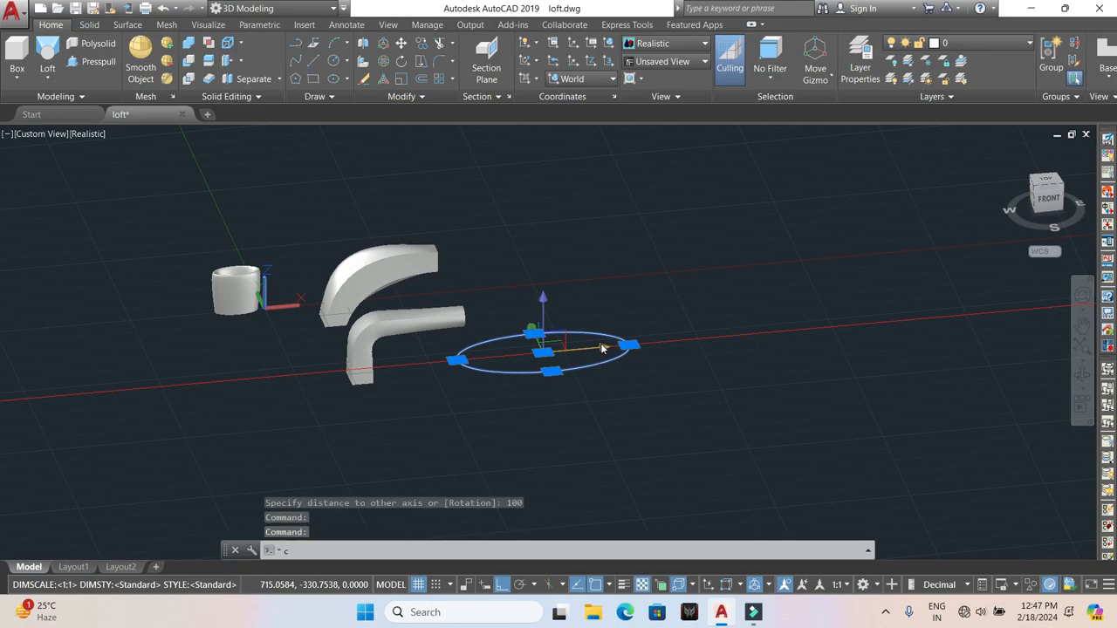
pyautogui.press('Return')
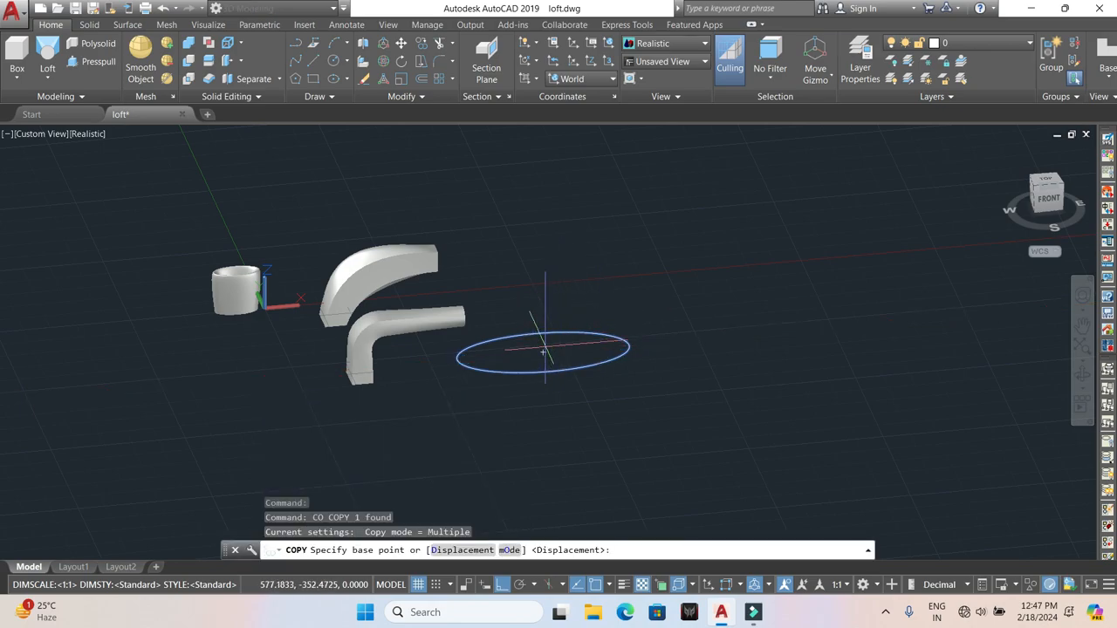
pyautogui.click(543, 352)
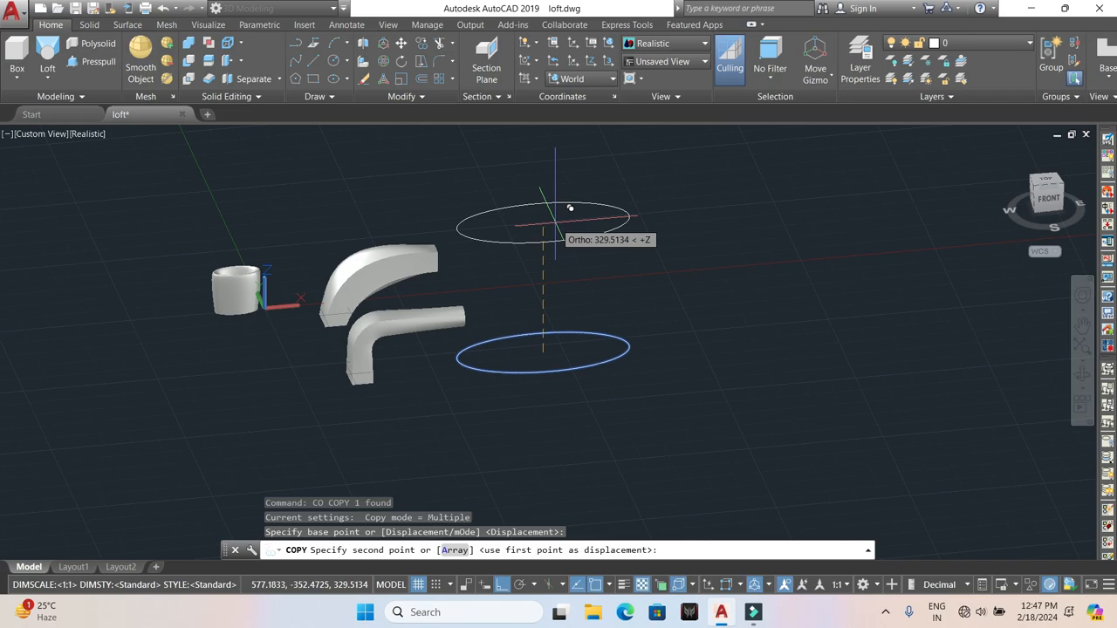
pyautogui.write('50')
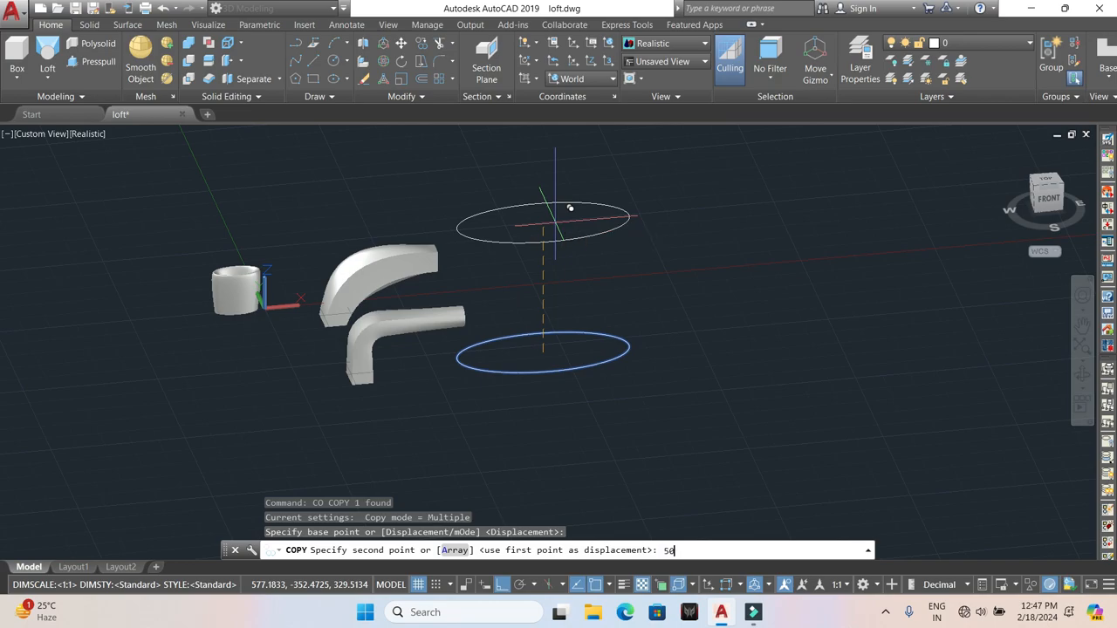
pyautogui.write('0')
pyautogui.press('Return')
pyautogui.press('Escape')
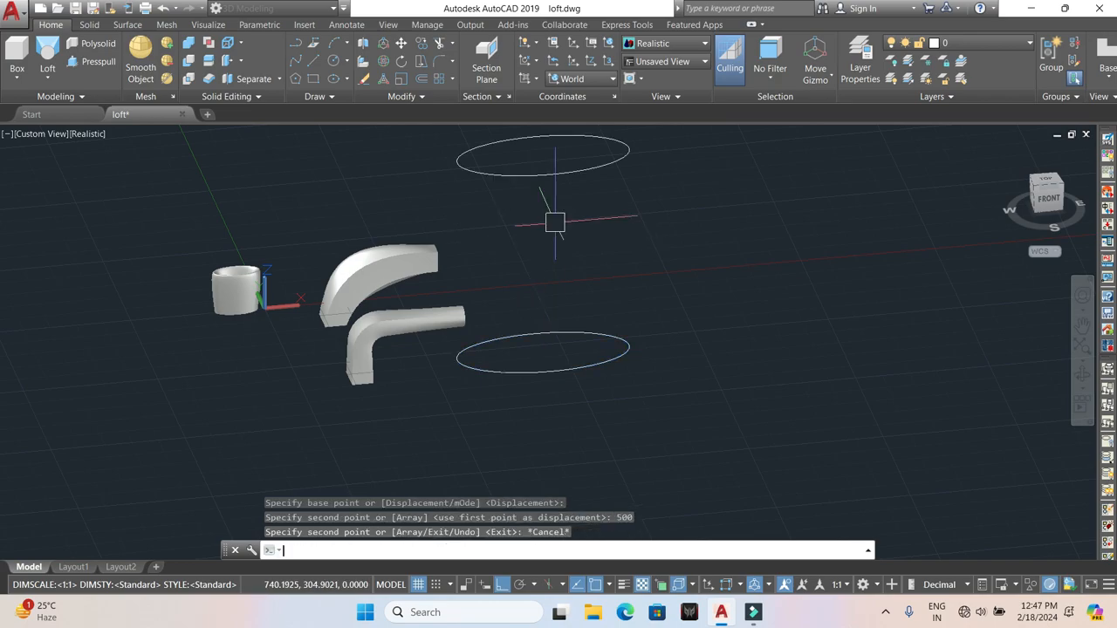
# Draw a smaller ellipse concentric with the lower one, with half-axes of 100 along X and 50 across
pyautogui.click(335, 79)
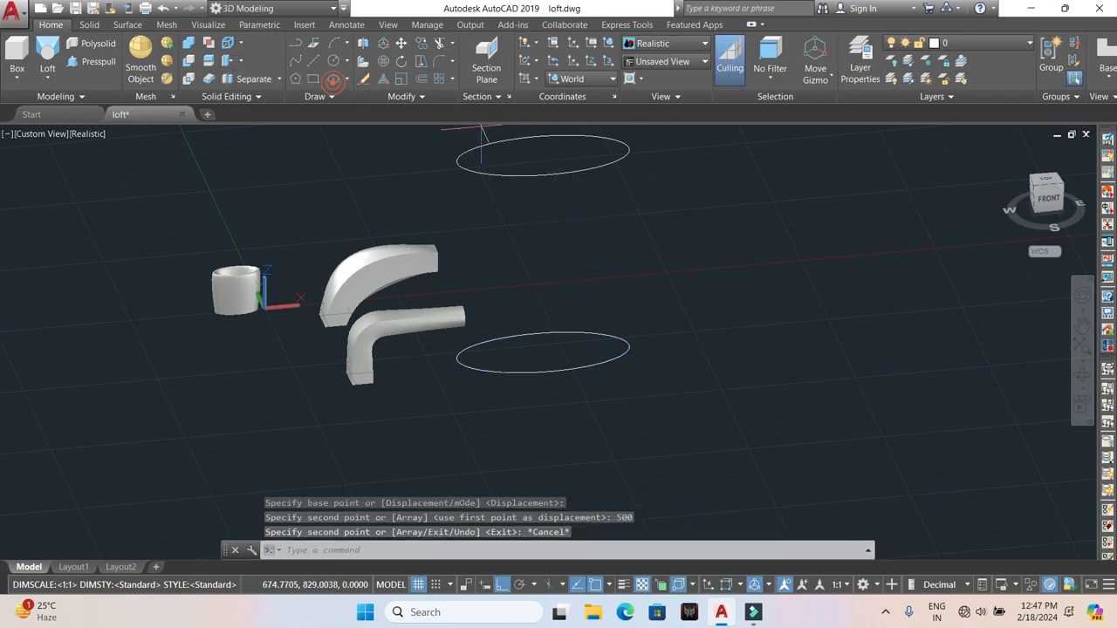
pyautogui.click(541, 351)
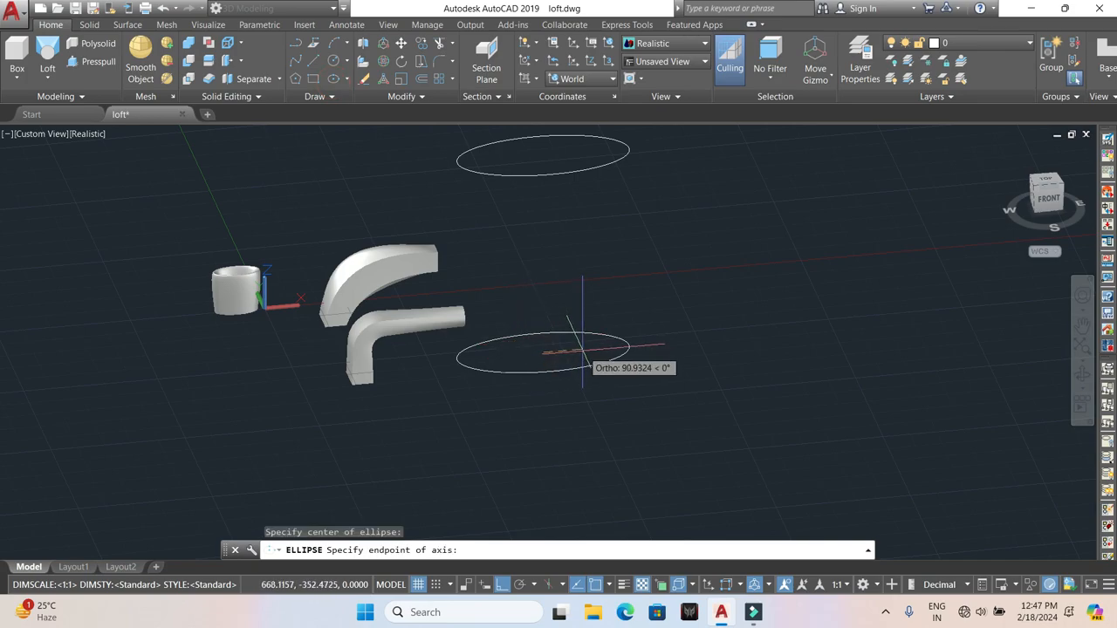
pyautogui.write('100')
pyautogui.press('Return')
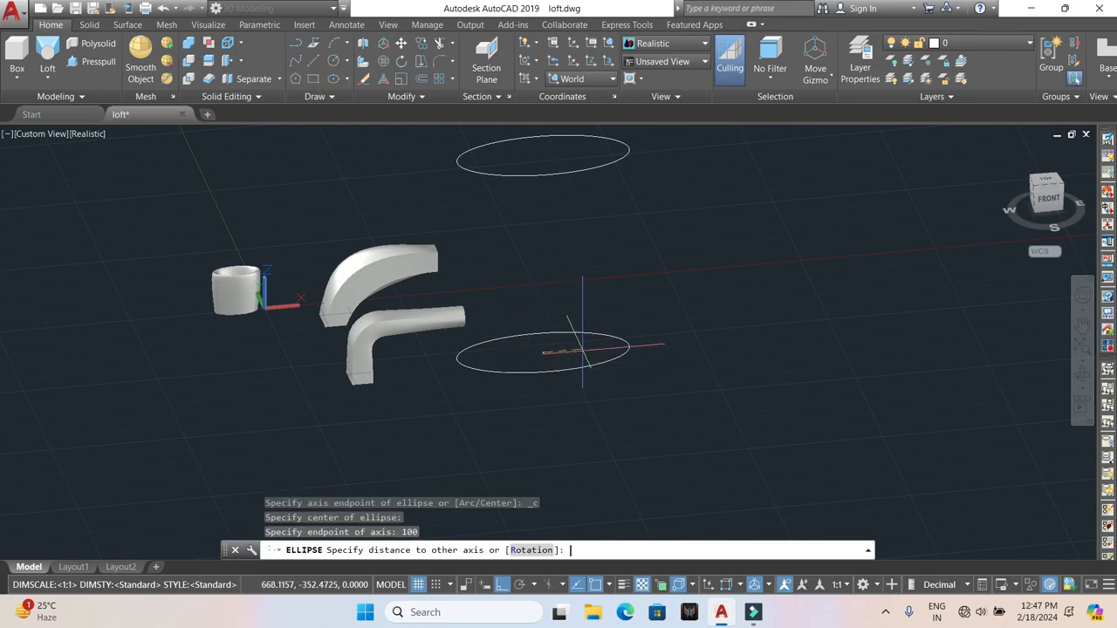
pyautogui.write('50')
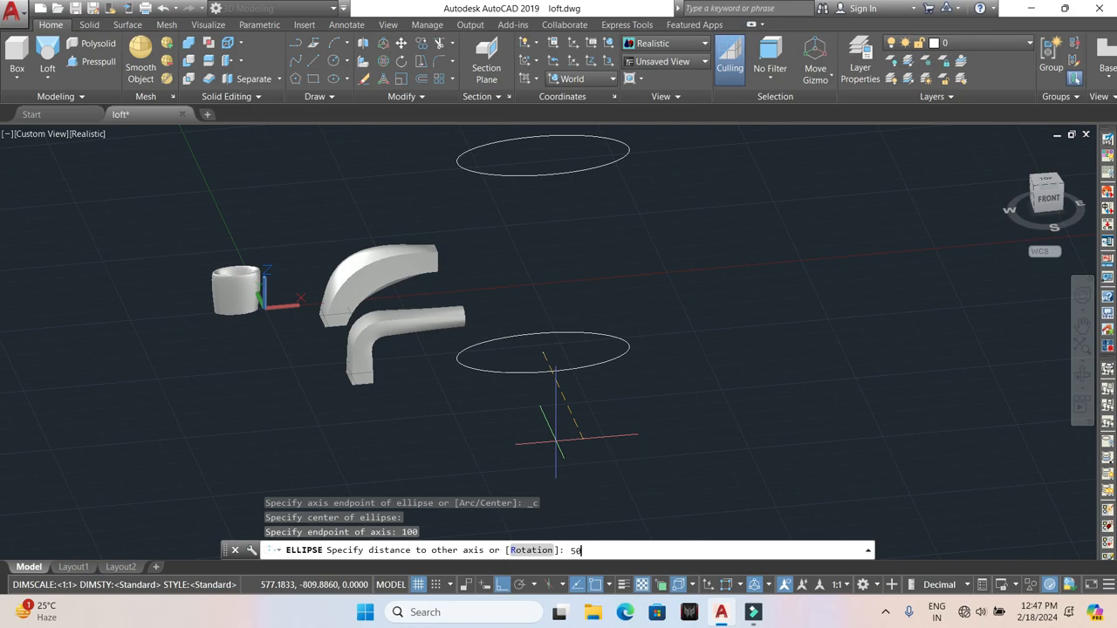
pyautogui.press('Return')
# Move the small ellipse 250 units straight up along Z from its centre, between the two large ellipses
pyautogui.click(550, 342)
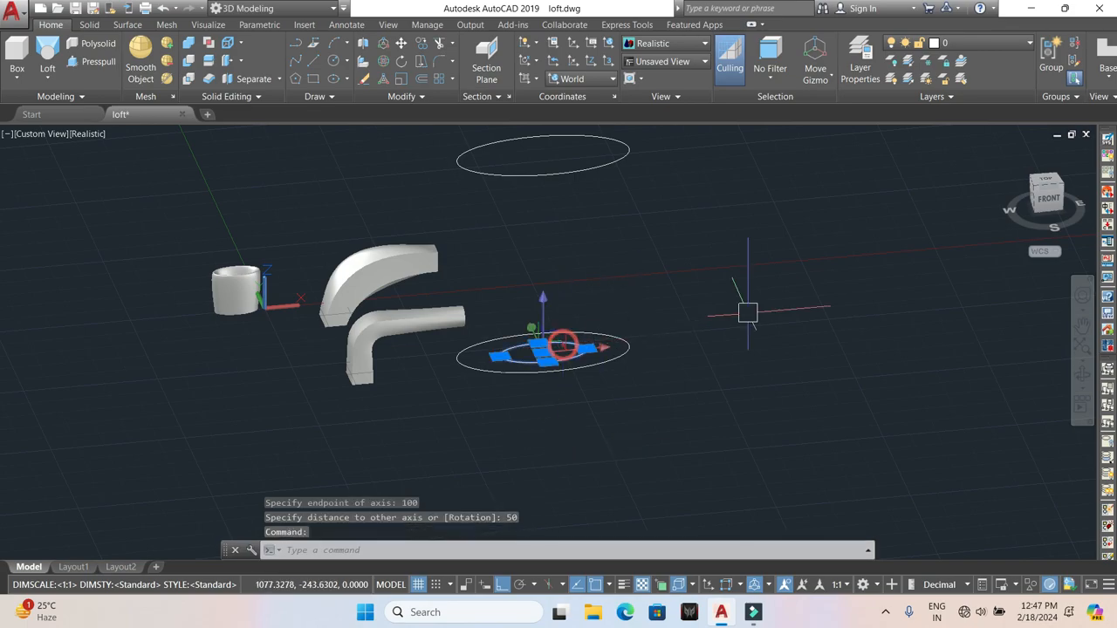
pyautogui.write('m')
pyautogui.press('Return')
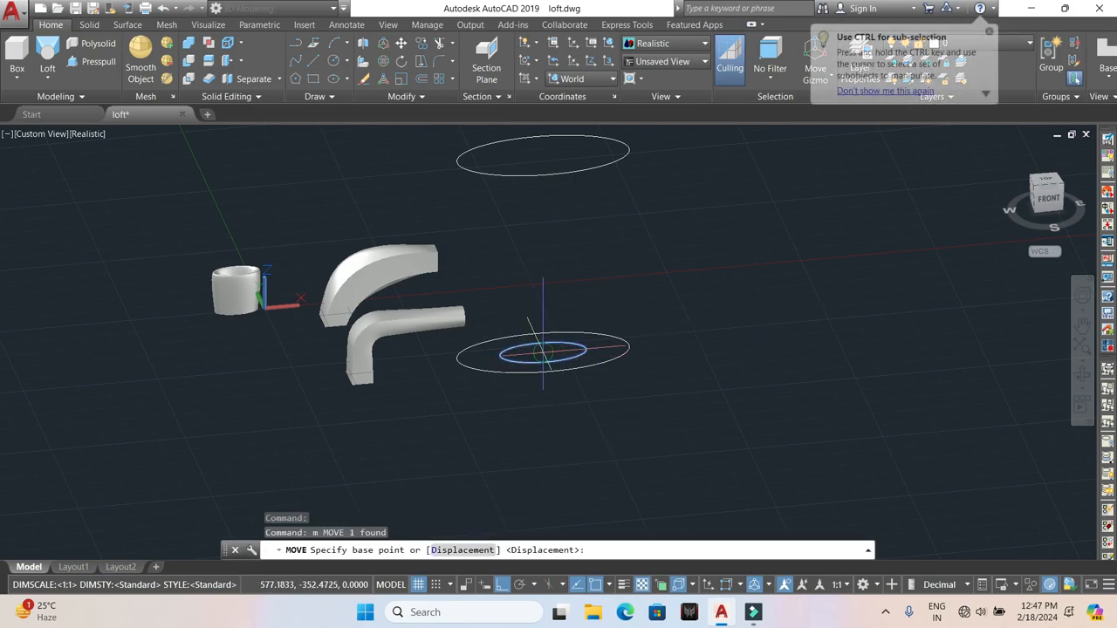
pyautogui.click(542, 351)
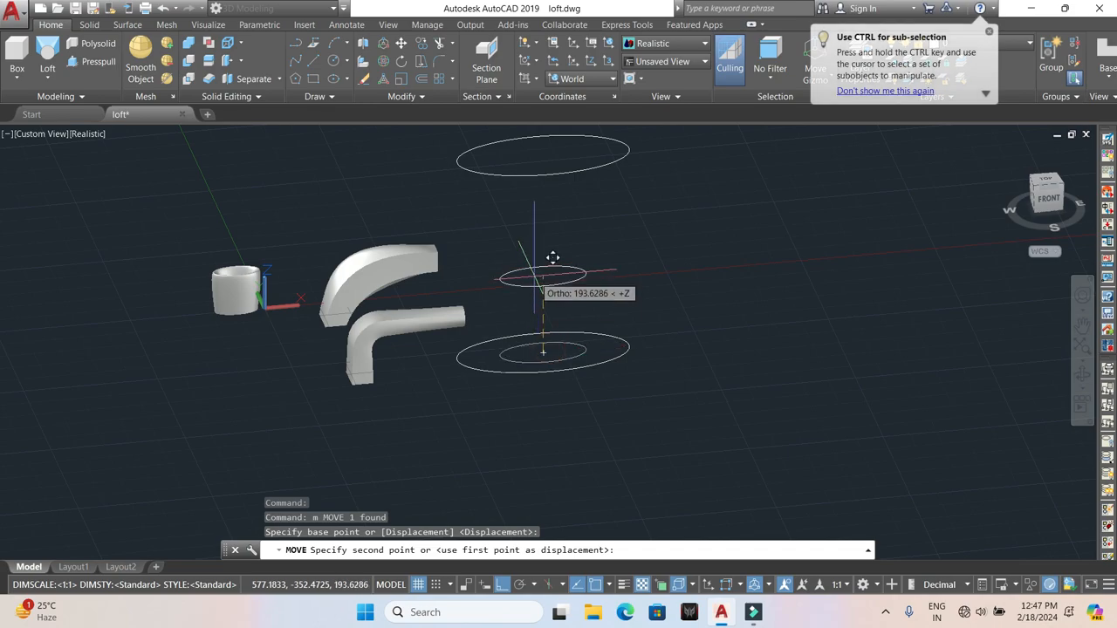
pyautogui.write('250')
pyautogui.press('Return')
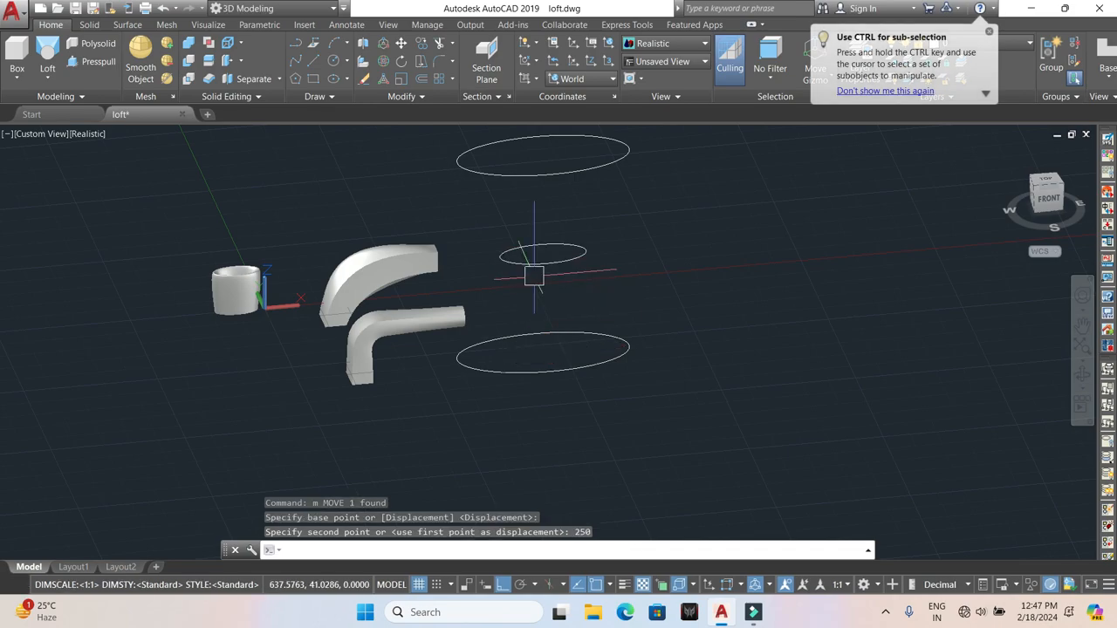
# Start a solid loft through the lower, small middle and upper ellipses in that order, and open its loft settings clear of the preview
pyautogui.moveTo(638, 300); pyautogui.dragTo(639, 345, button='middle')
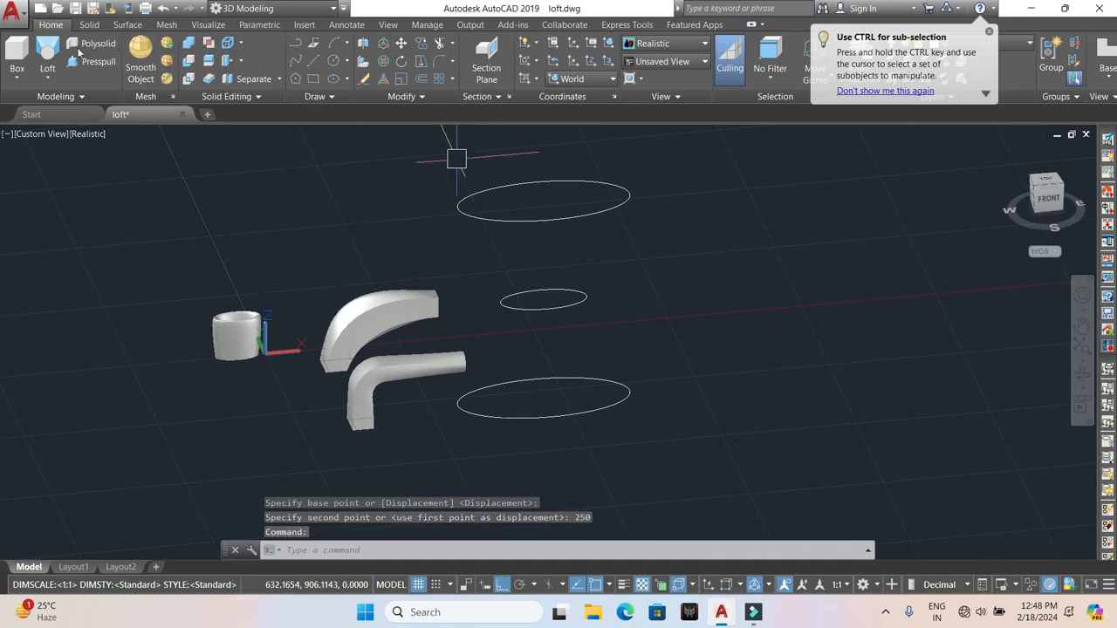
pyautogui.click(47, 58)
pyautogui.click(613, 387)
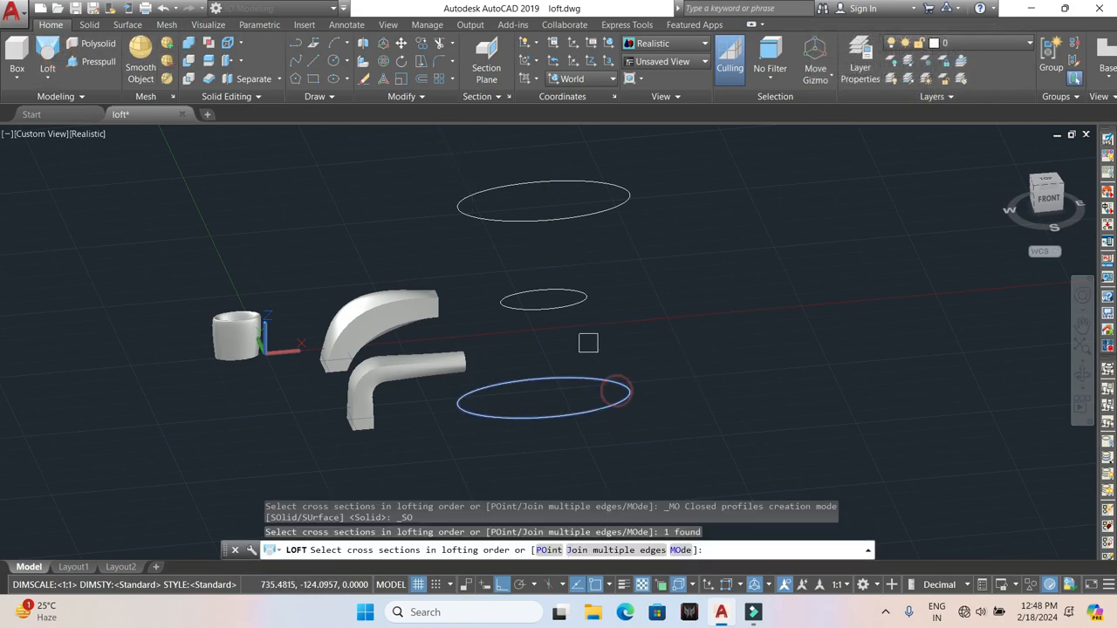
pyautogui.click(586, 299)
pyautogui.click(575, 218)
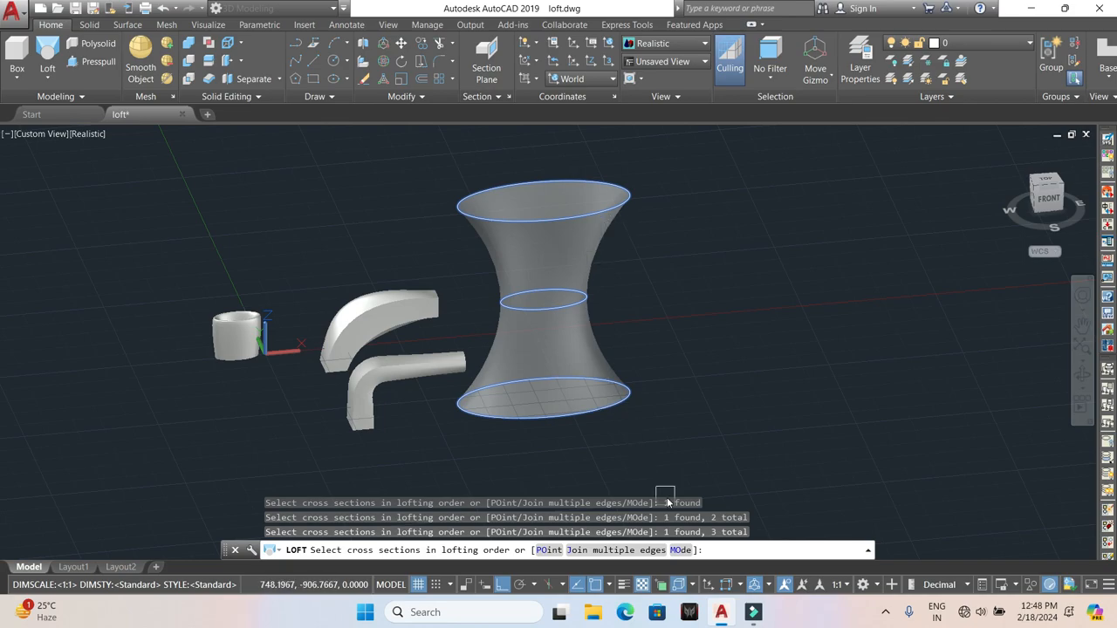
pyautogui.press('Return')
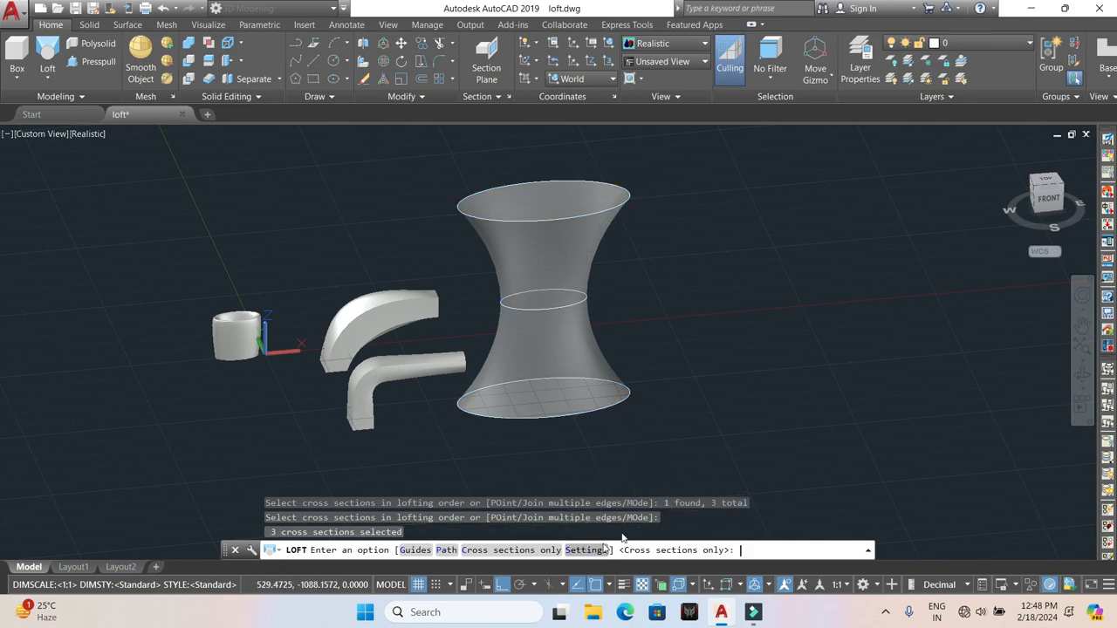
pyautogui.click(585, 549)
pyautogui.moveTo(514, 139); pyautogui.dragTo(839, 128)
# Preview the loft with the surface control set in turn to Ruled, Smooth Fit, Normal to all cross sections, and Draft angles
pyautogui.click(789, 163)
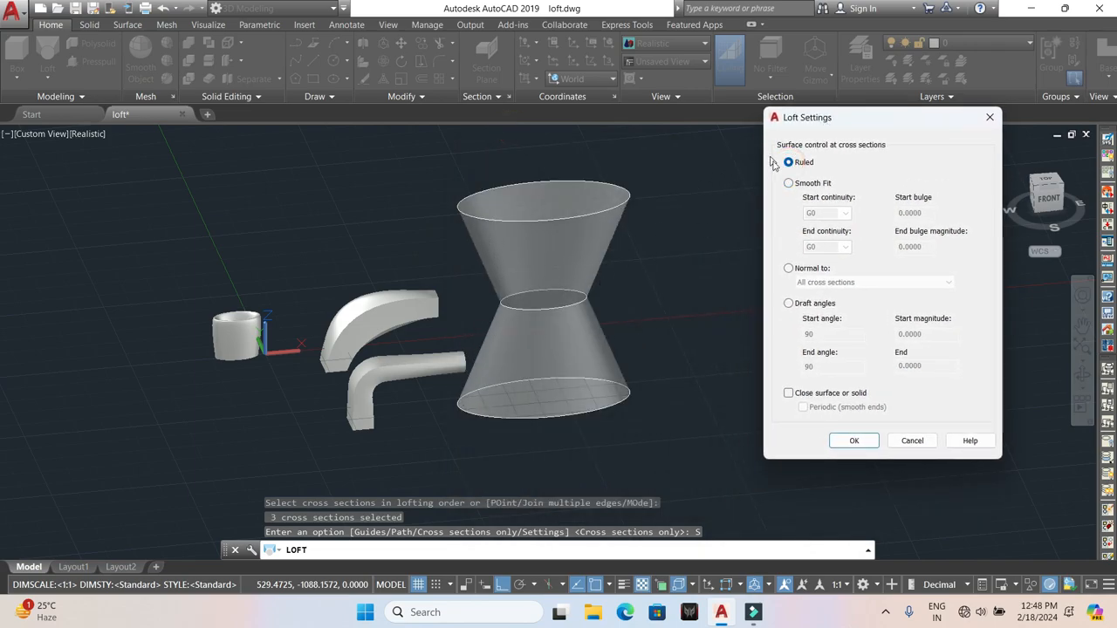
pyautogui.click(789, 183)
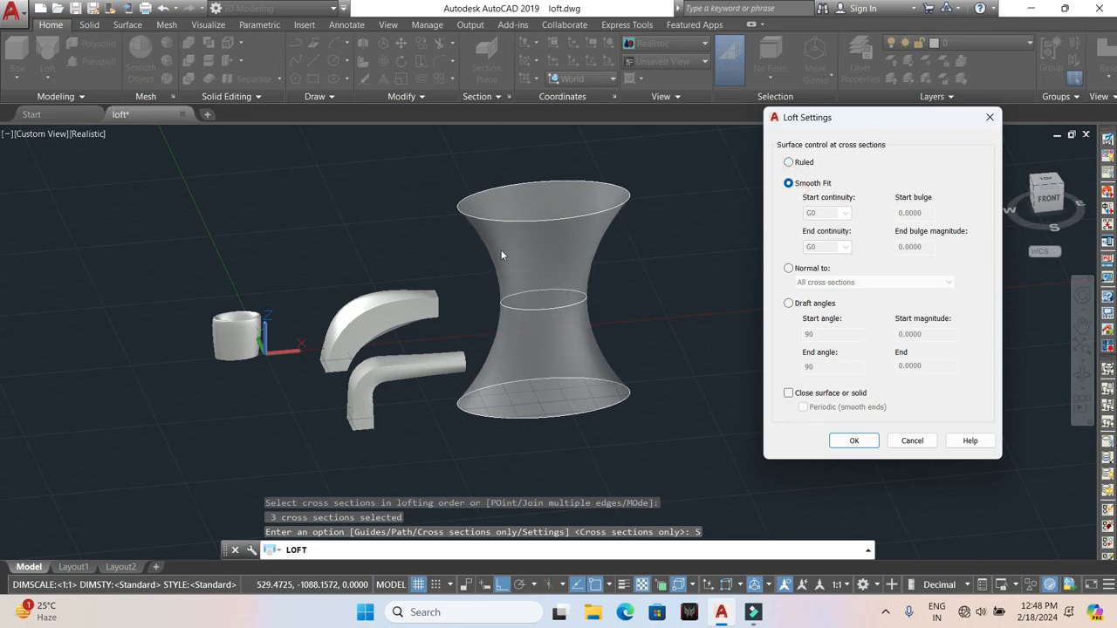
pyautogui.click(788, 270)
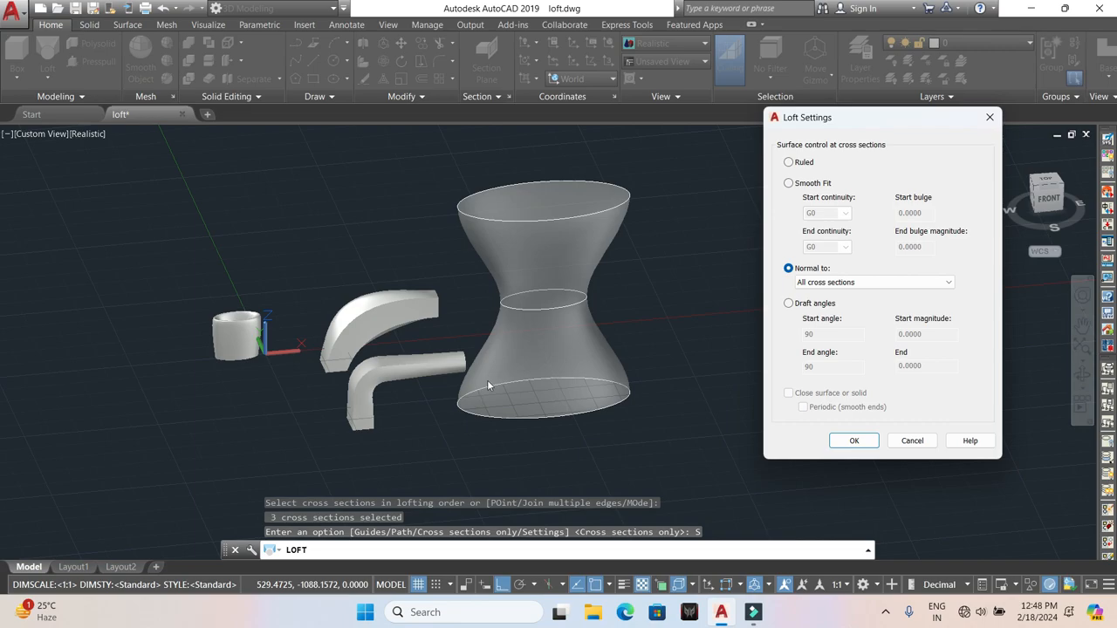
pyautogui.click(789, 303)
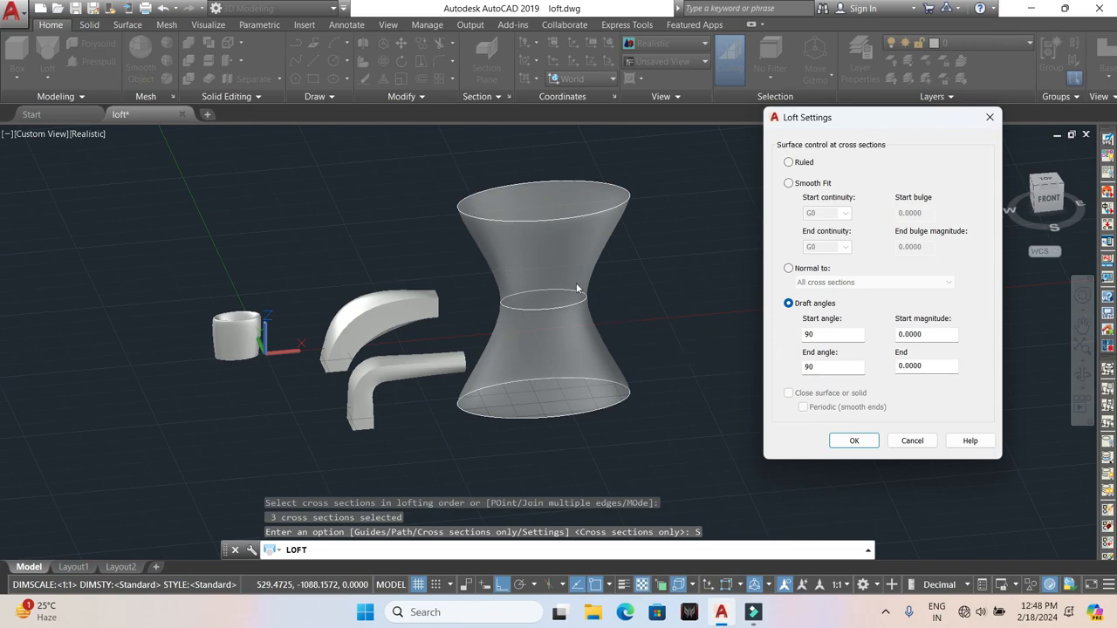
# Preview the loft normal to the end, the start and end, all, and only the start cross section in turn
pyautogui.click(810, 269)
pyautogui.click(829, 282)
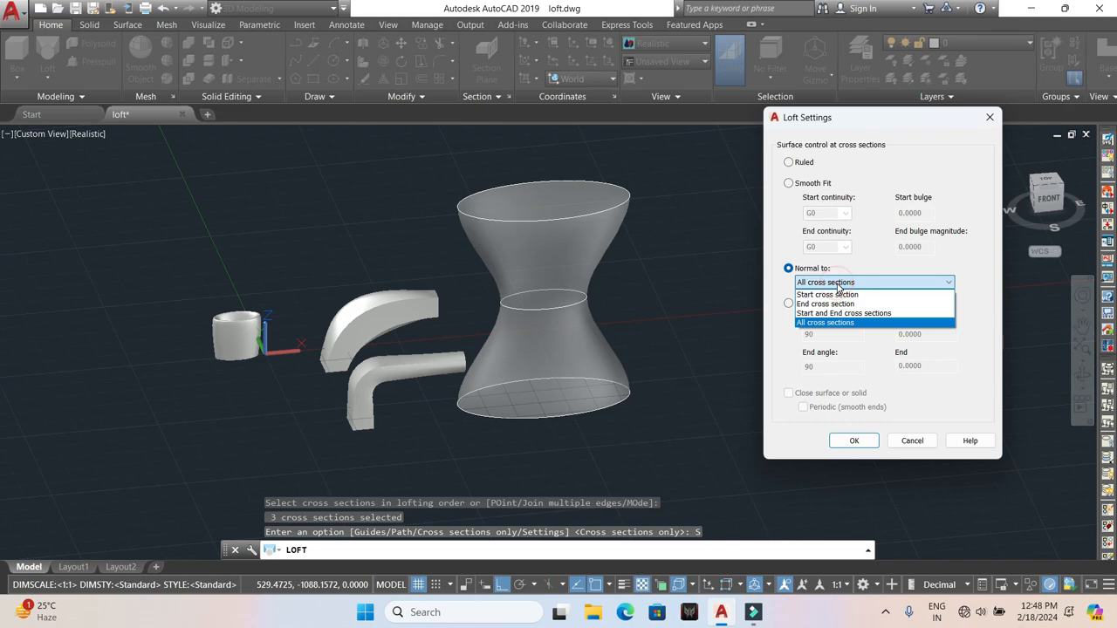
pyautogui.click(834, 303)
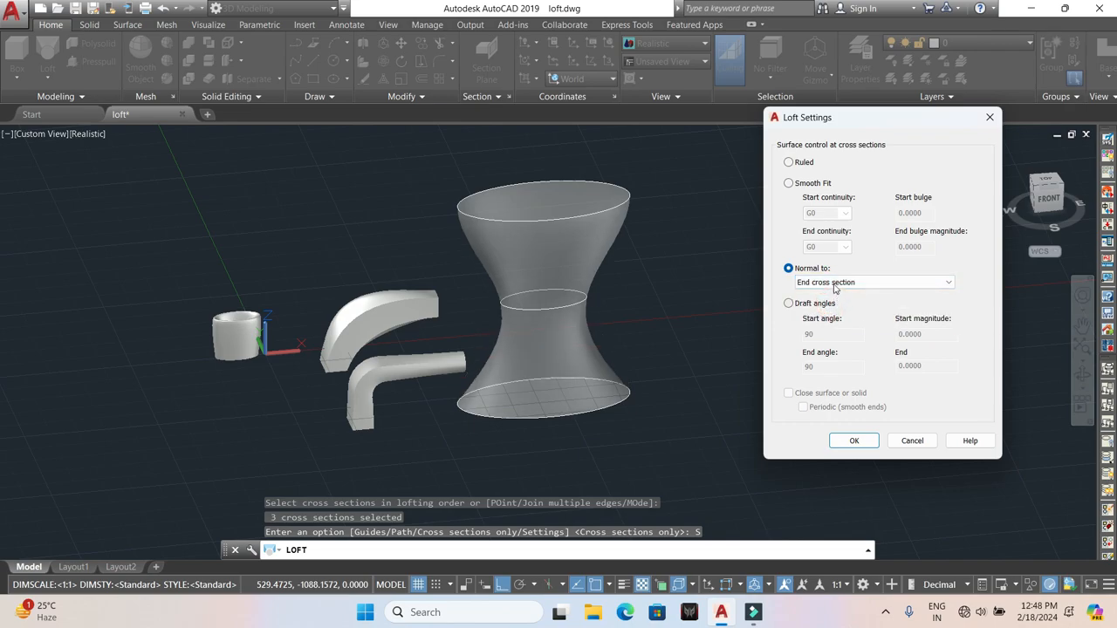
pyautogui.click(834, 286)
pyautogui.click(825, 316)
pyautogui.click(851, 285)
pyautogui.click(825, 322)
pyautogui.click(836, 285)
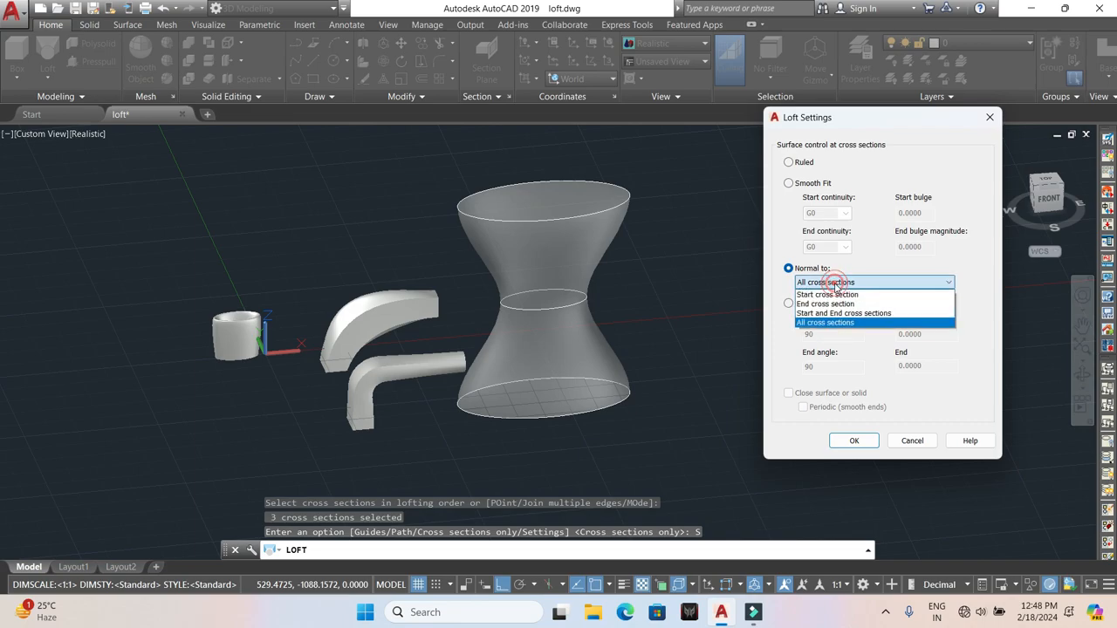
pyautogui.click(829, 294)
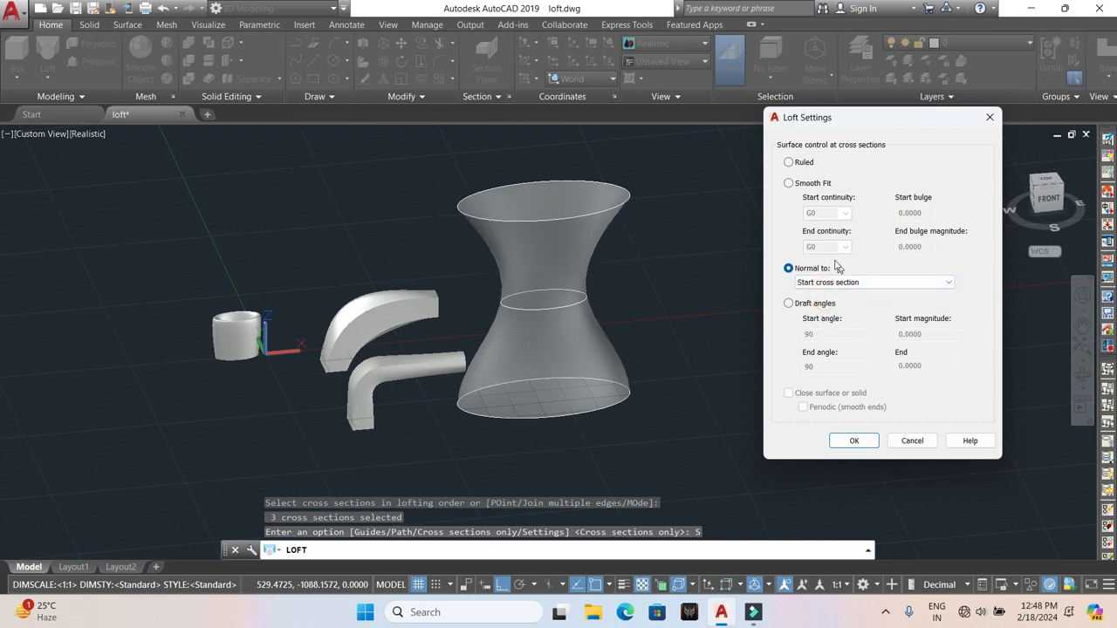
# Set the surface control at cross sections to Smooth Fit and create the lofted solid from the three ellipses
pyautogui.click(789, 184)
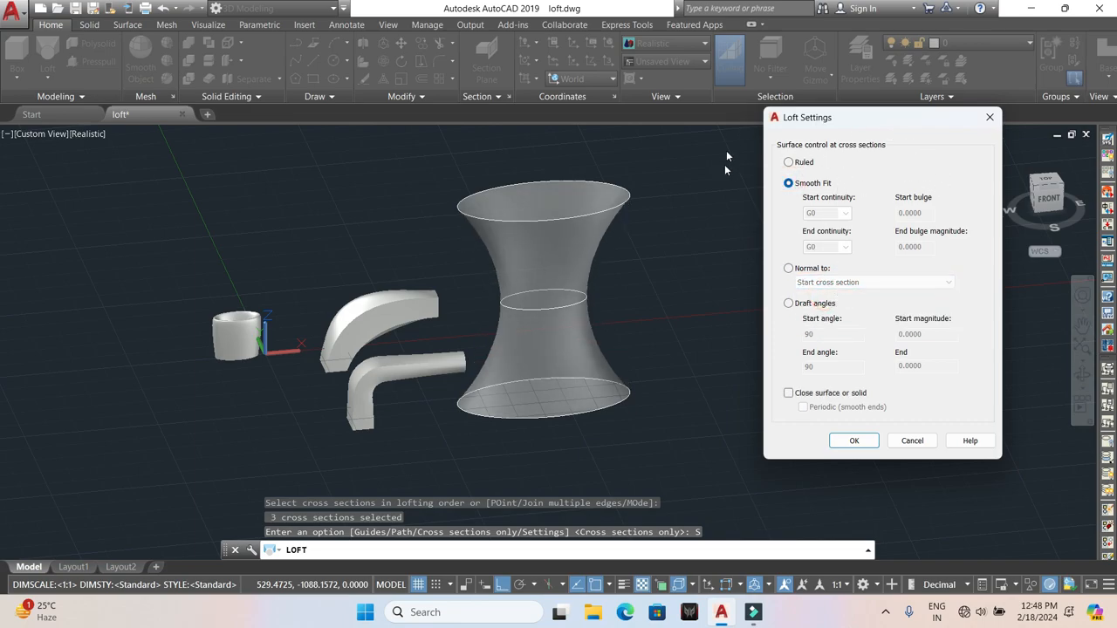
pyautogui.click(853, 441)
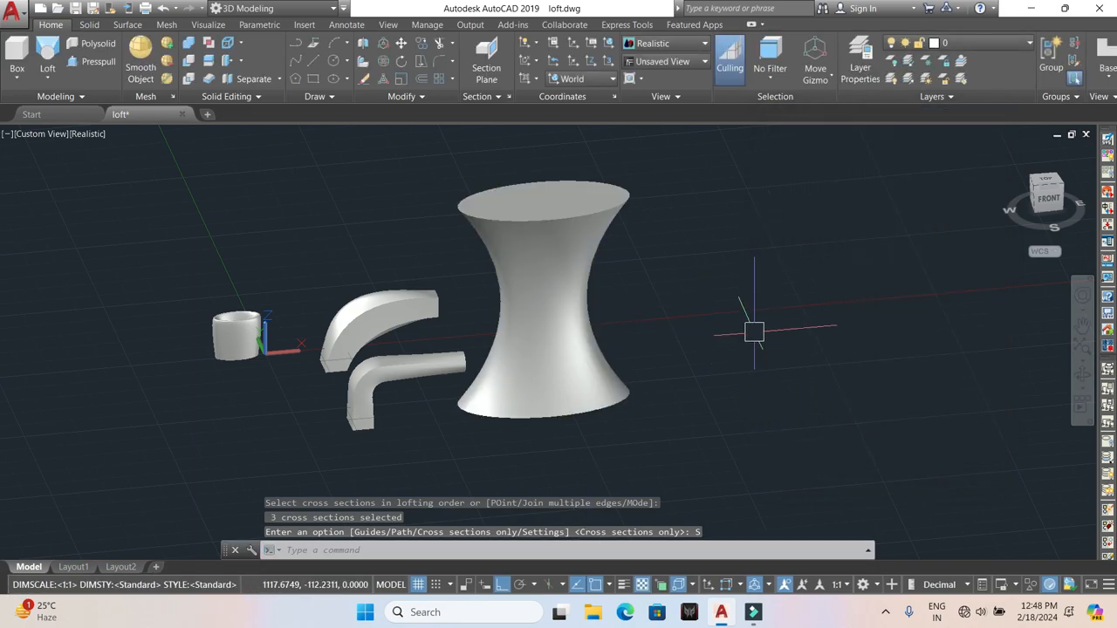